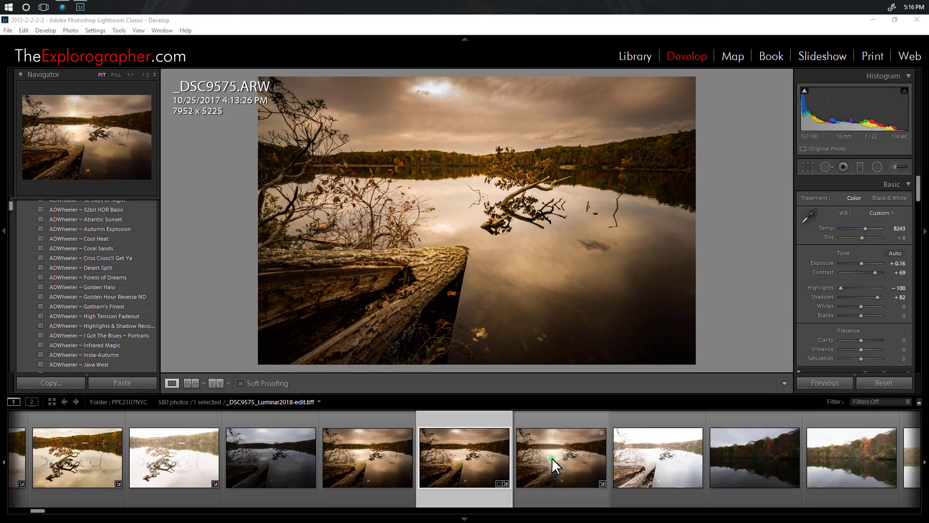
- Apply the ADWheeler ~ High Tension Fadeout preset to the _DSC9575_Luminar2018-edit.tiff lake photo
click(551, 457)
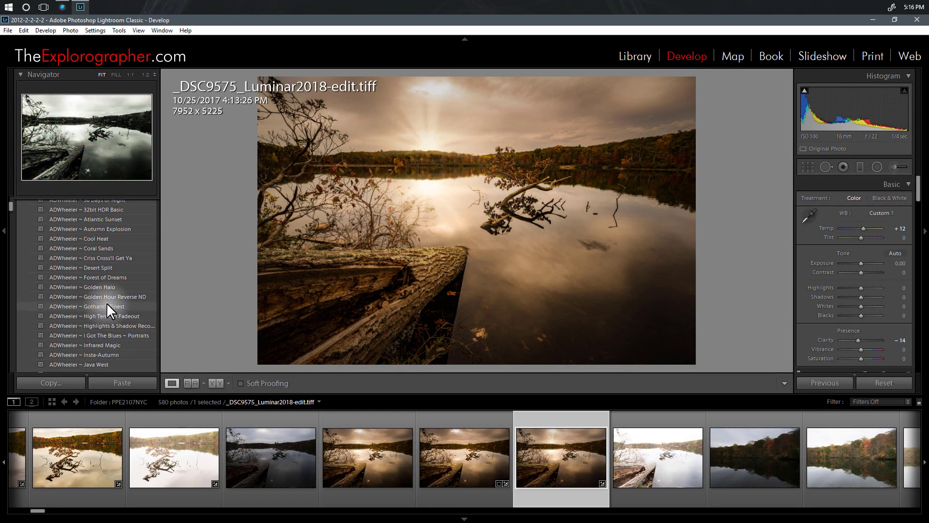
click(114, 316)
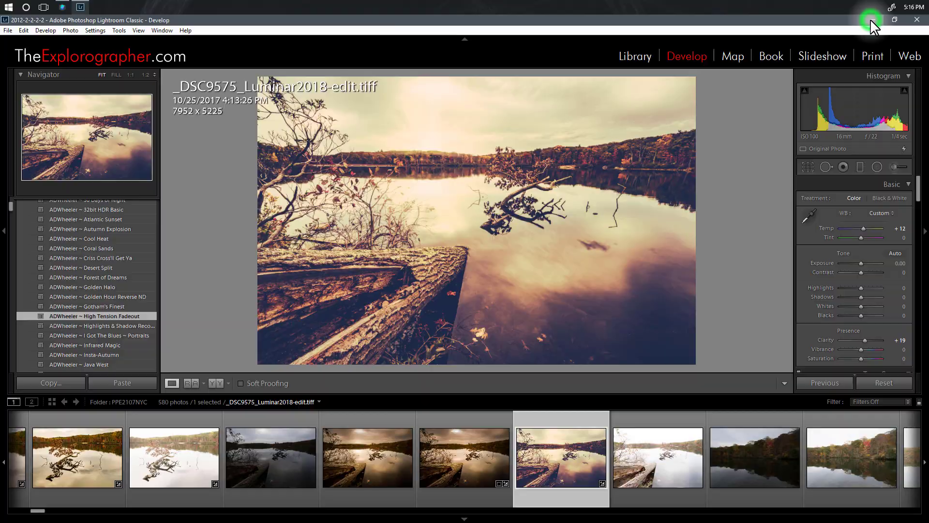
- Minimize Lightroom and start a $0 pay-what-you-want purchase of the LUT Generator
click(871, 19)
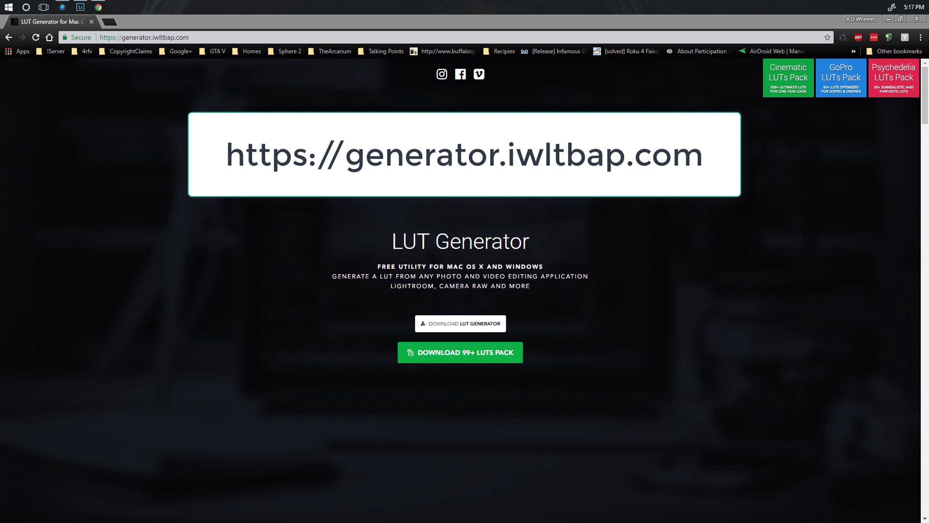
click(479, 322)
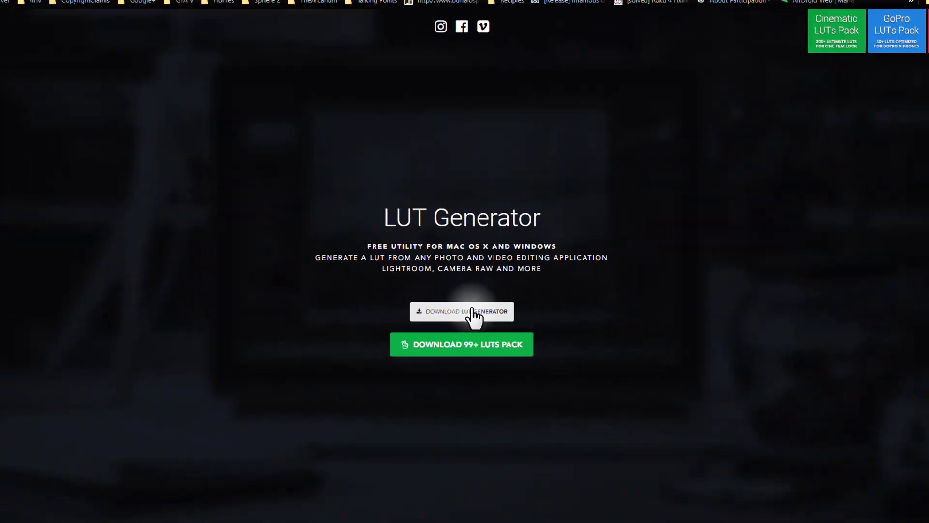
click(485, 324)
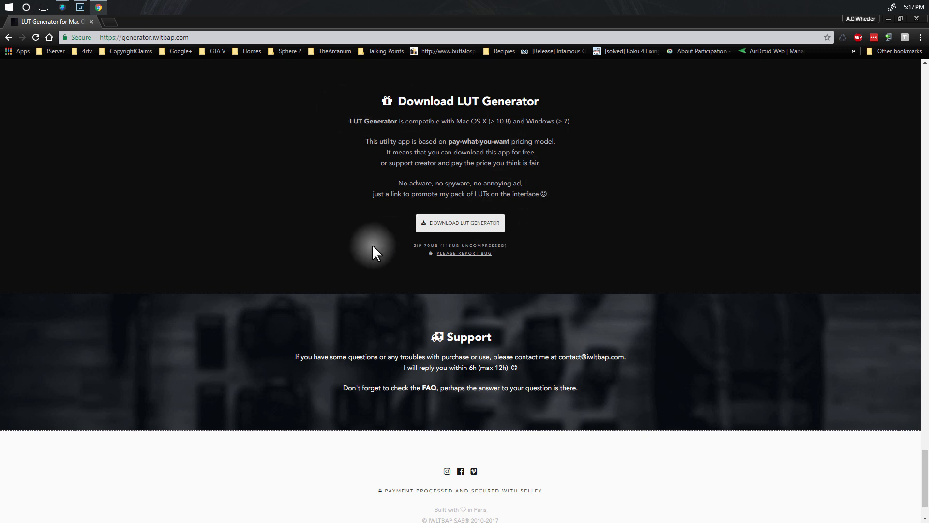
click(466, 226)
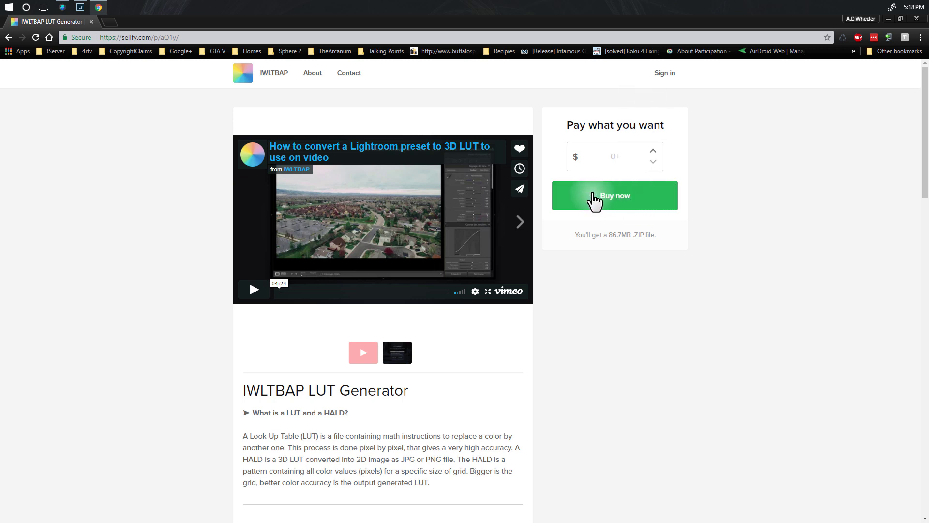
click(623, 196)
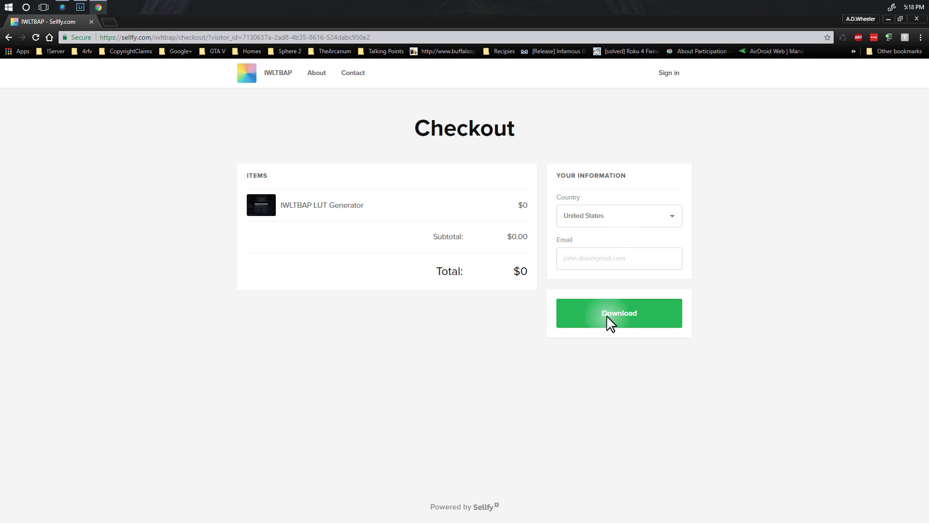
- Fill in the e-mail address, submit the free Sellify checkout, and close Chrome
click(606, 322)
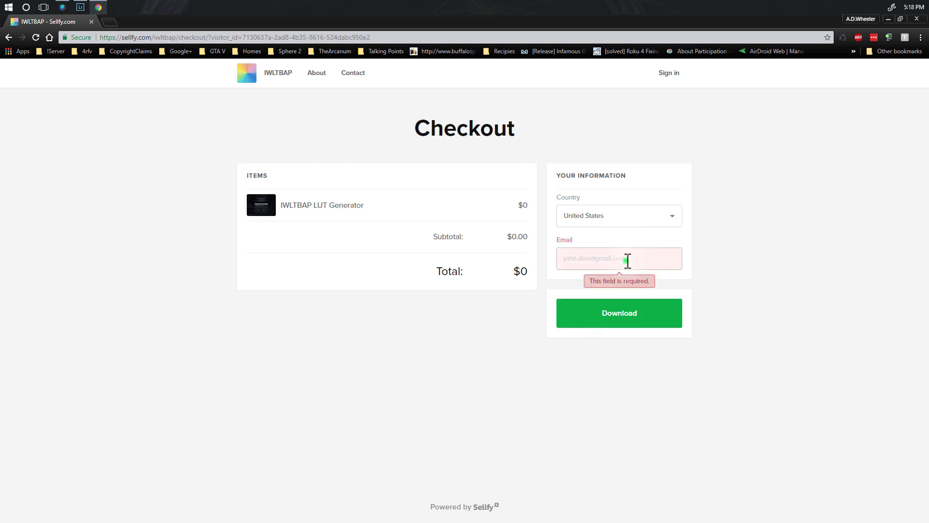
click(628, 260)
click(621, 269)
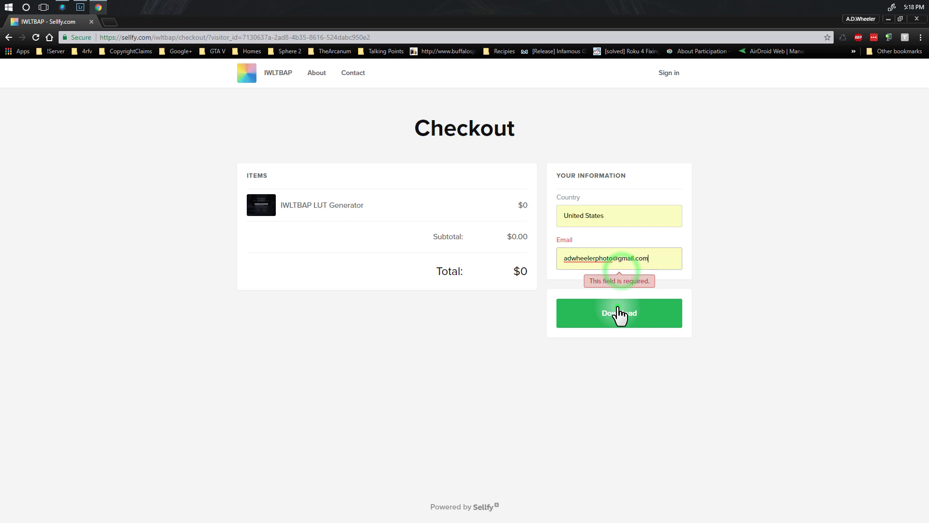
click(619, 313)
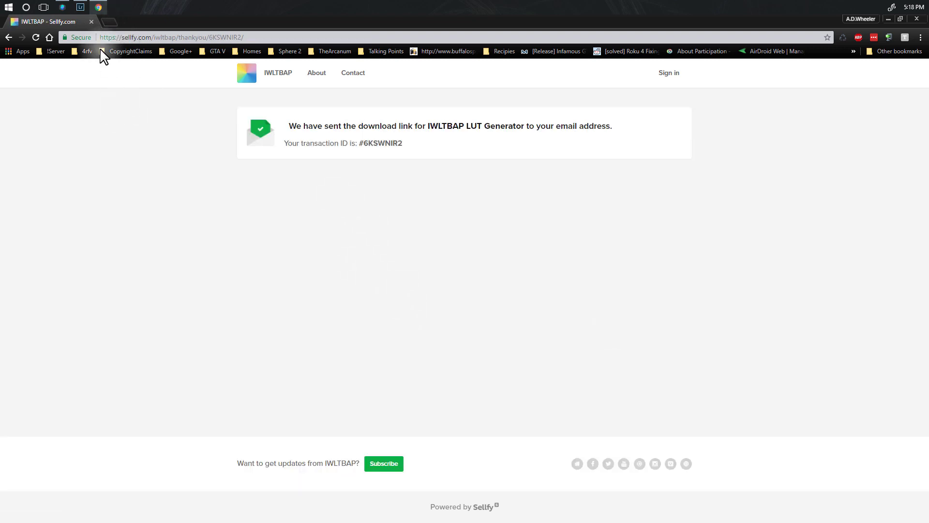
click(91, 21)
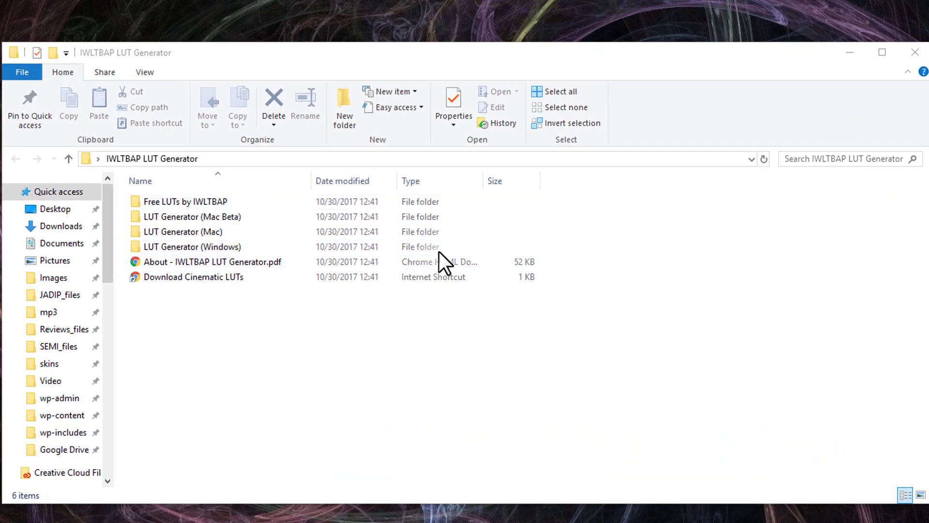
- Open the LUT Generator (Windows) folder and launch IWLTBAP LUT Generator.exe
double_click(176, 247)
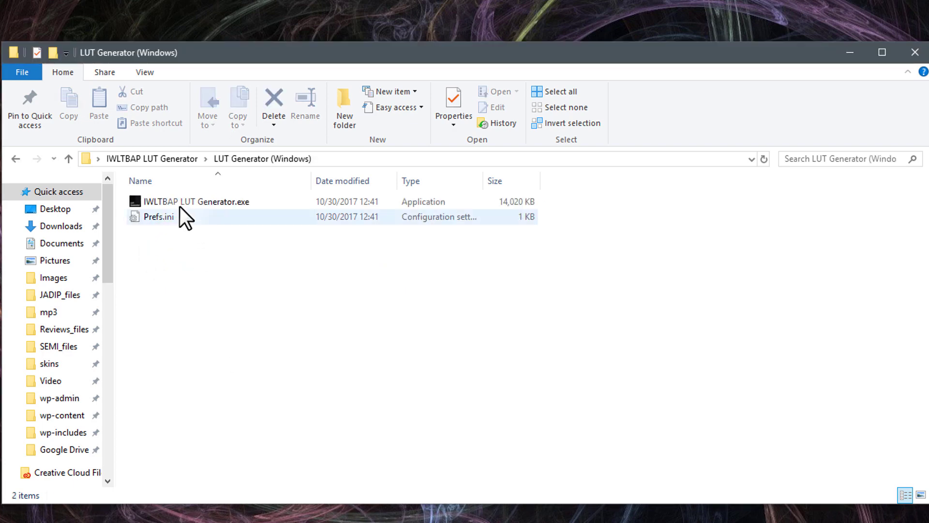
double_click(212, 203)
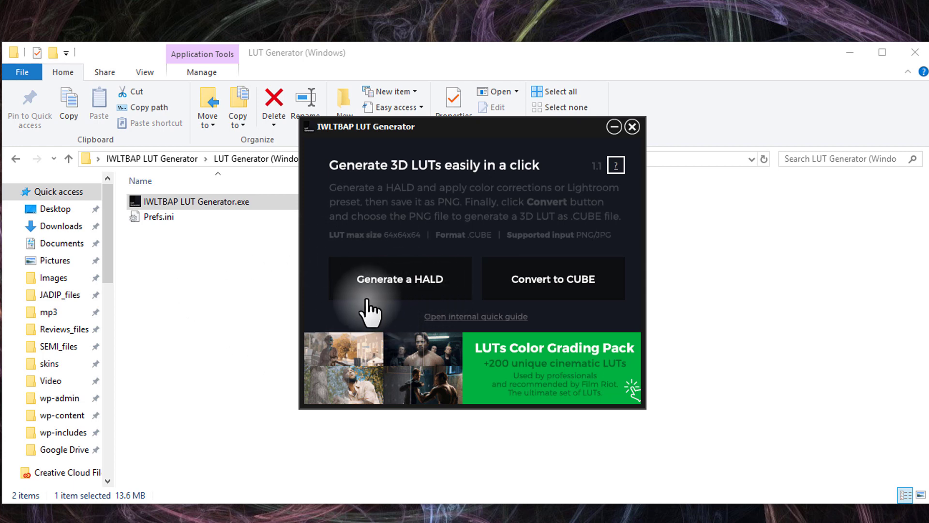
- Generate the neutral Neutral-125.png HALD into IWLTBAP LUT Generator > LUT Generator (Windows)
click(423, 278)
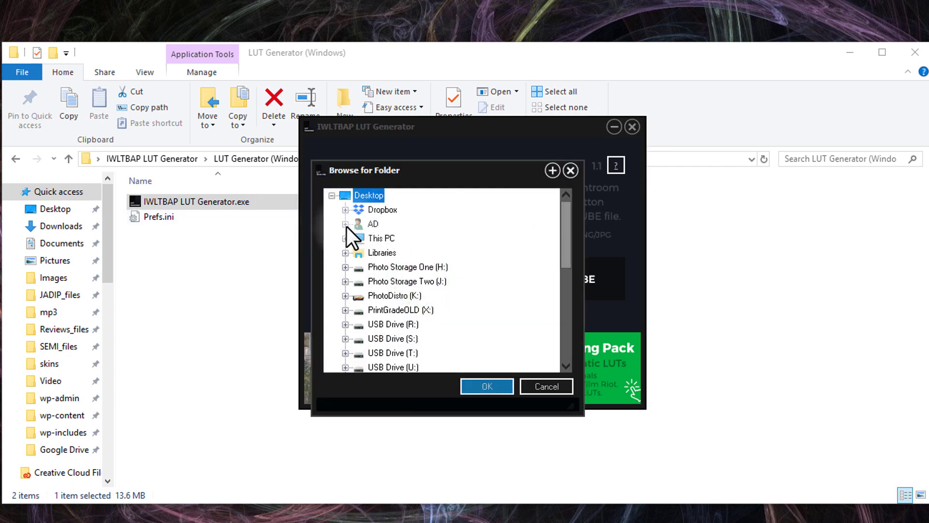
drag(564, 223, 550, 306)
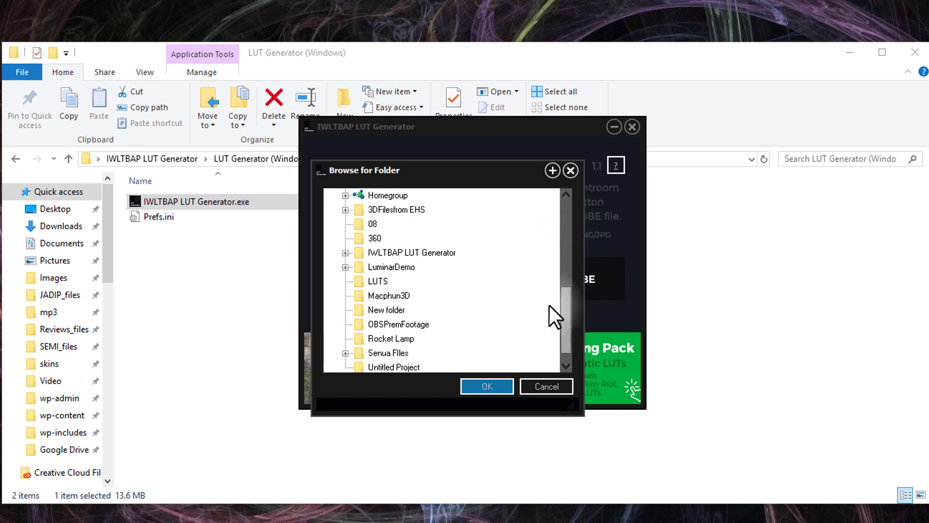
click(411, 253)
click(345, 252)
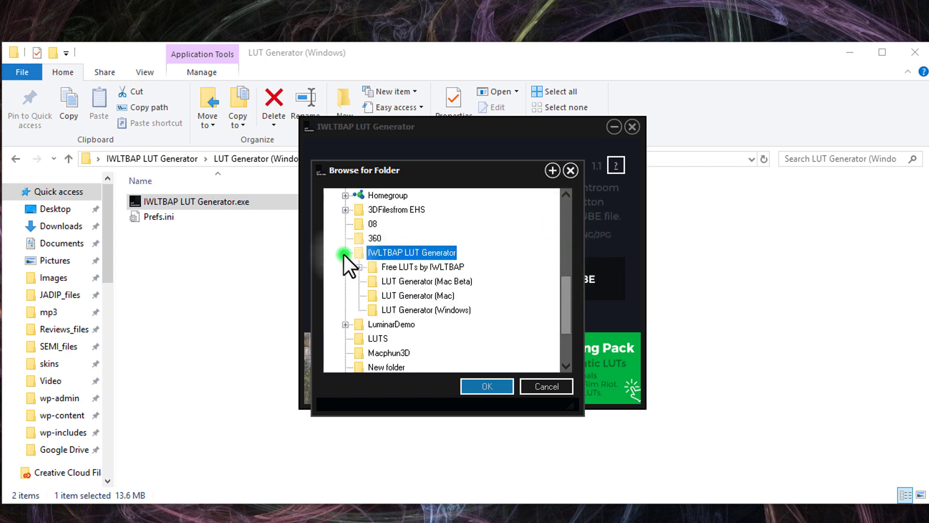
click(424, 310)
click(488, 387)
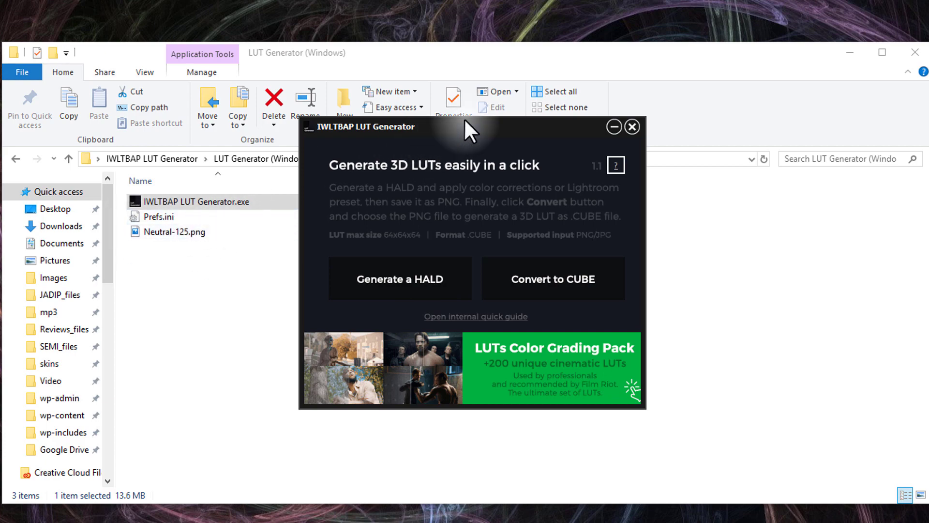
drag(464, 118, 544, 109)
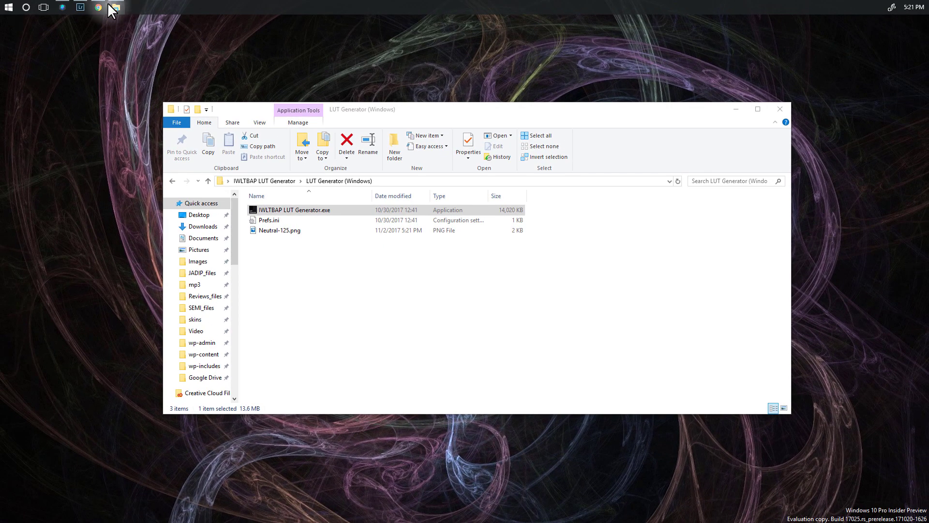
- Start a Library import and browse Local Disk (C:) to the Desktop as the source
click(79, 7)
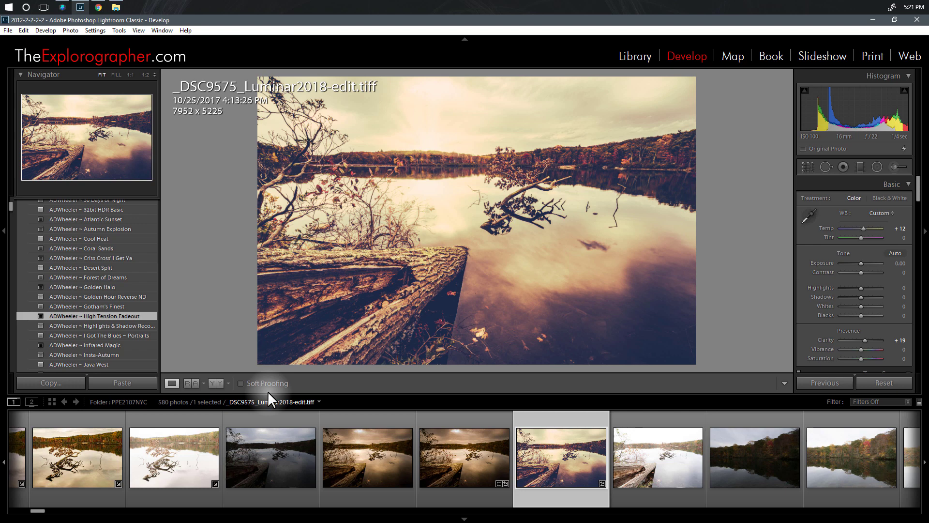
click(637, 55)
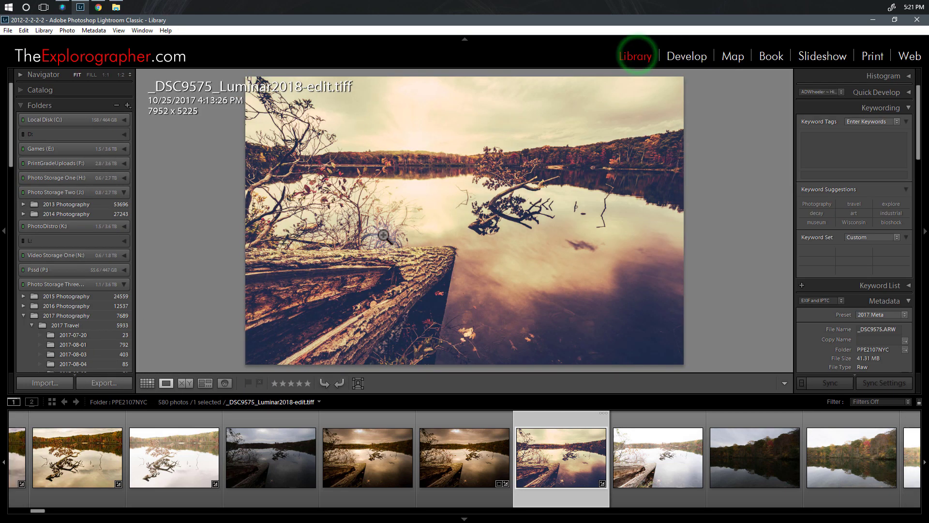
click(43, 383)
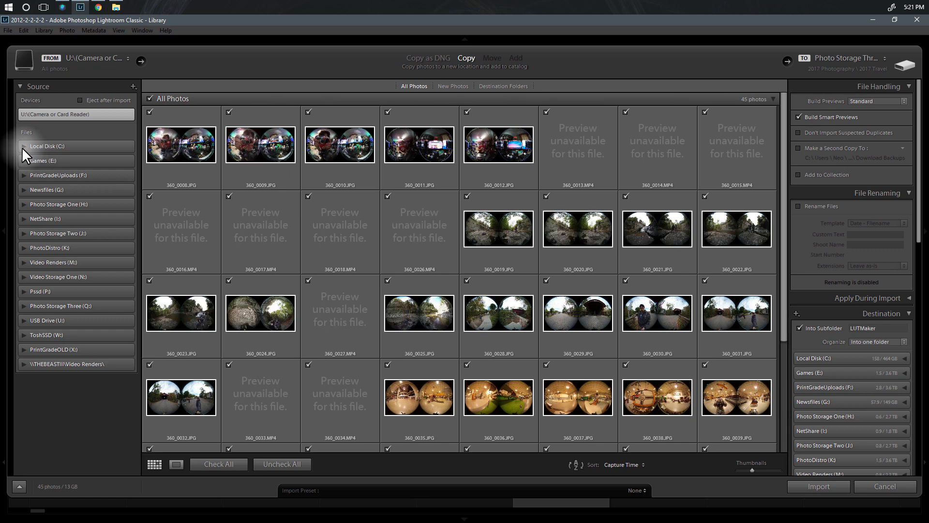
click(21, 147)
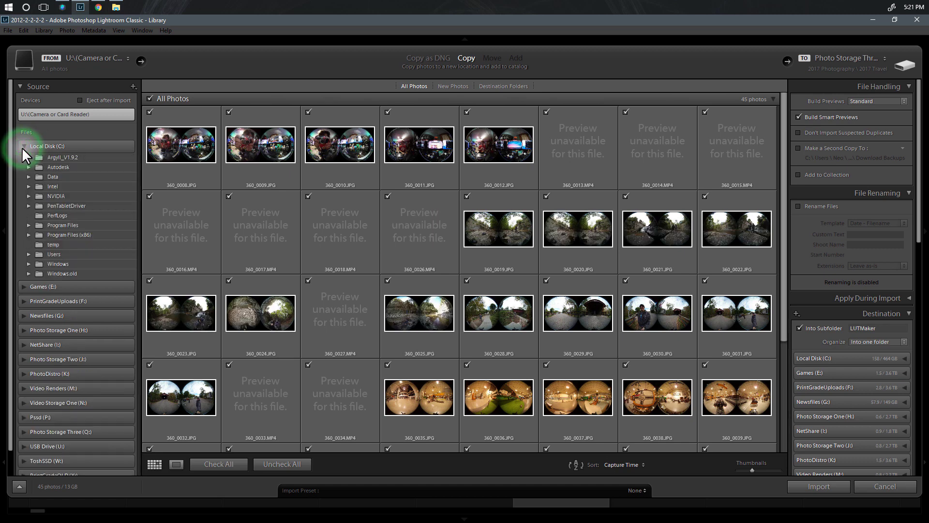
click(30, 255)
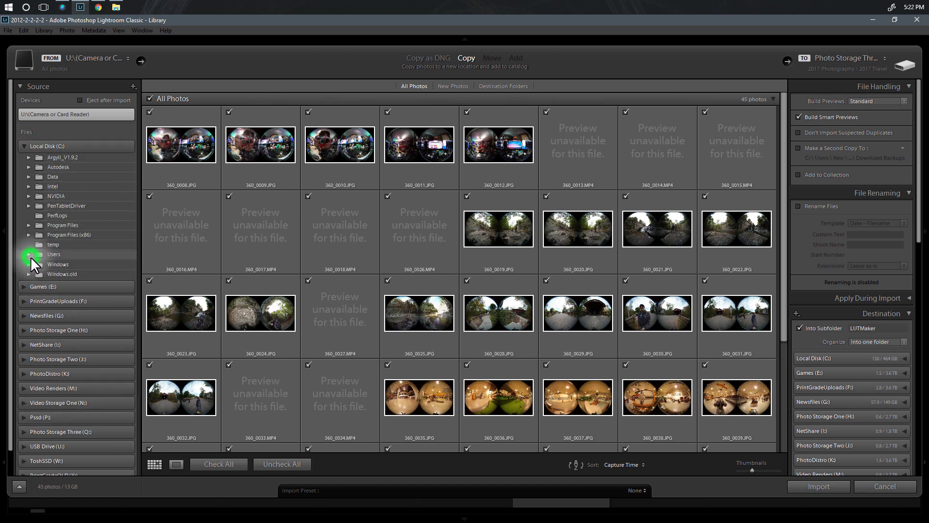
click(36, 266)
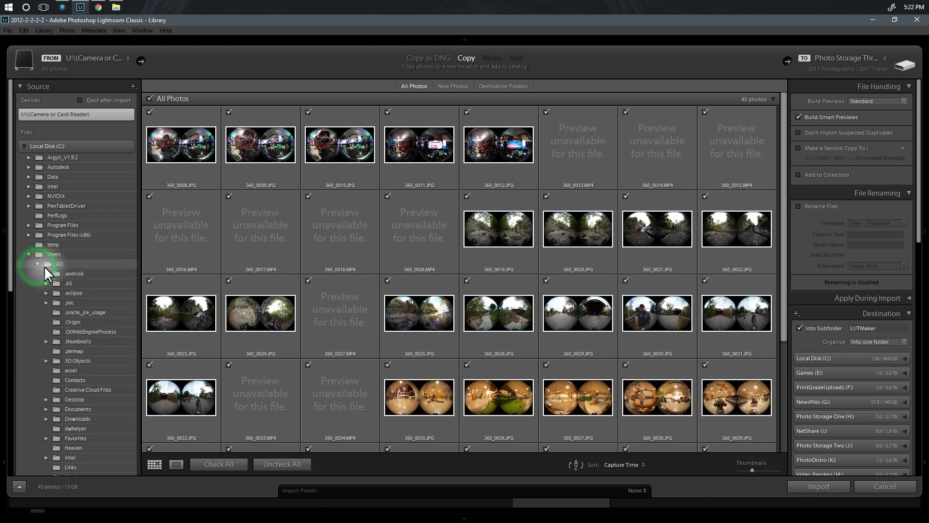
scroll(63, 278, down, 5)
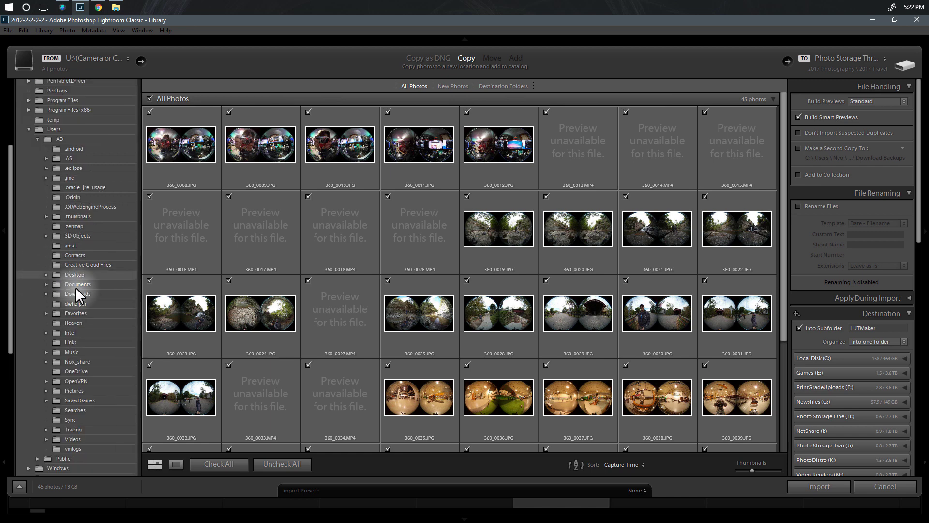
click(88, 275)
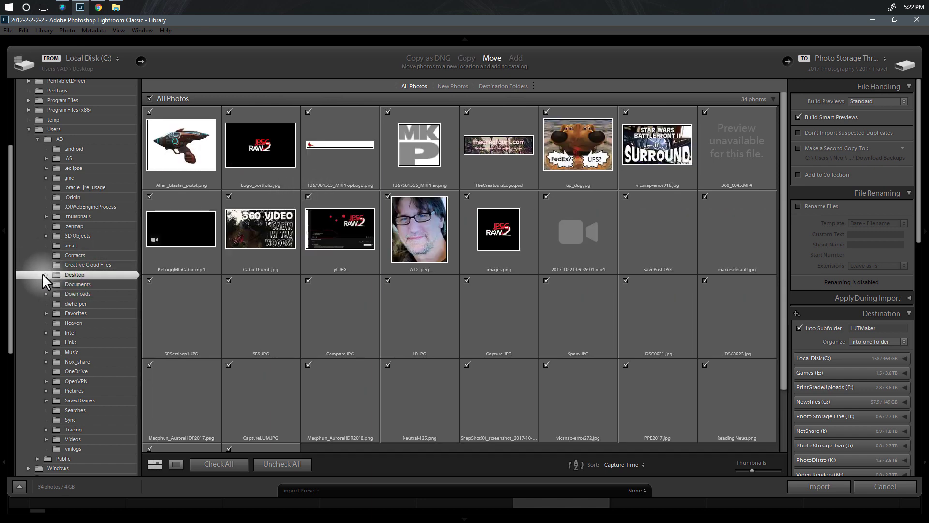
- Choose Desktop > IWLTBAP LUT Generator > LUT Generator (Windows) as the import source
click(46, 274)
click(84, 332)
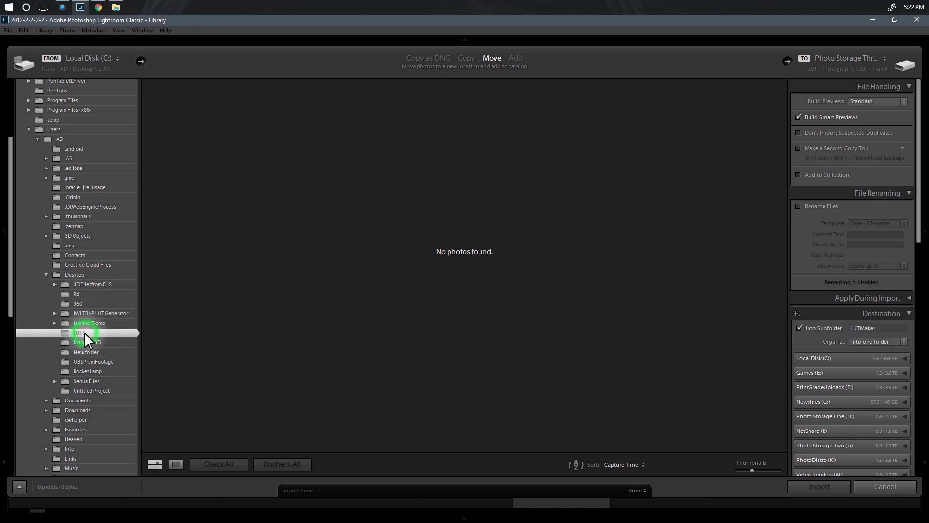
click(100, 314)
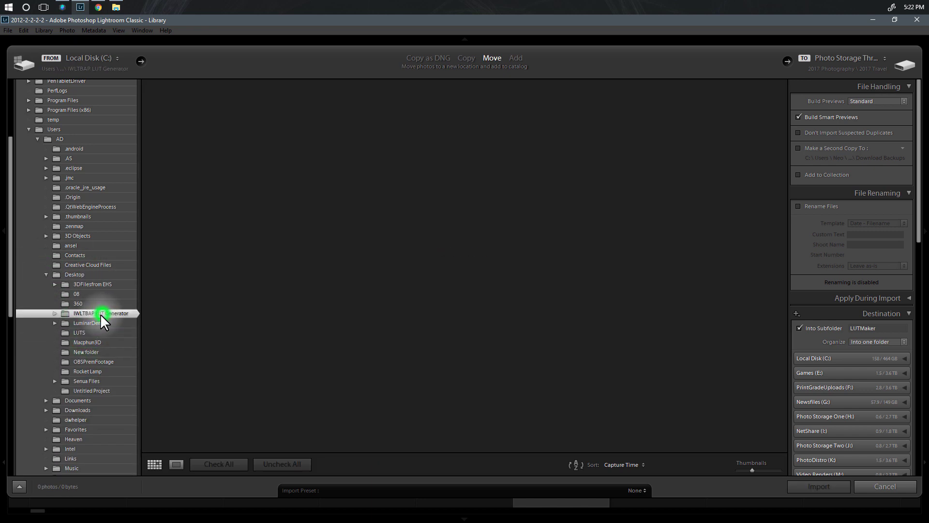
click(55, 313)
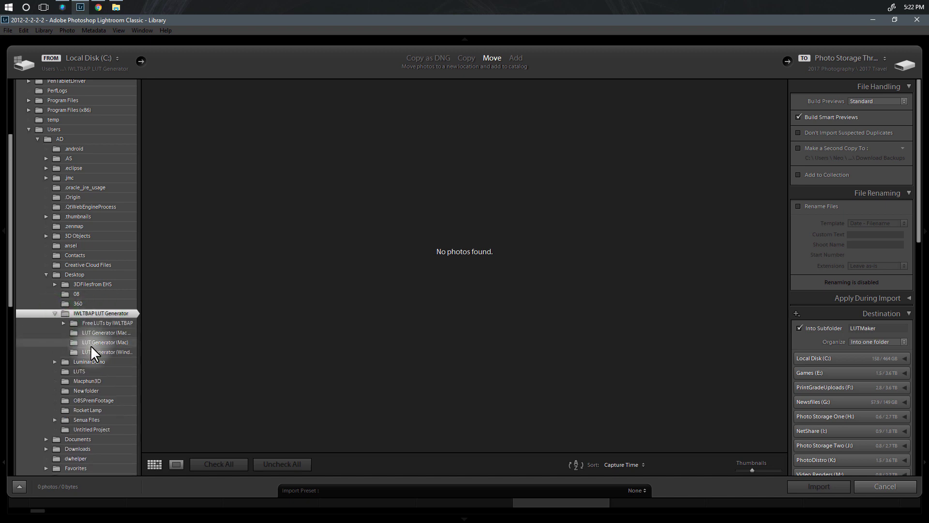
click(90, 351)
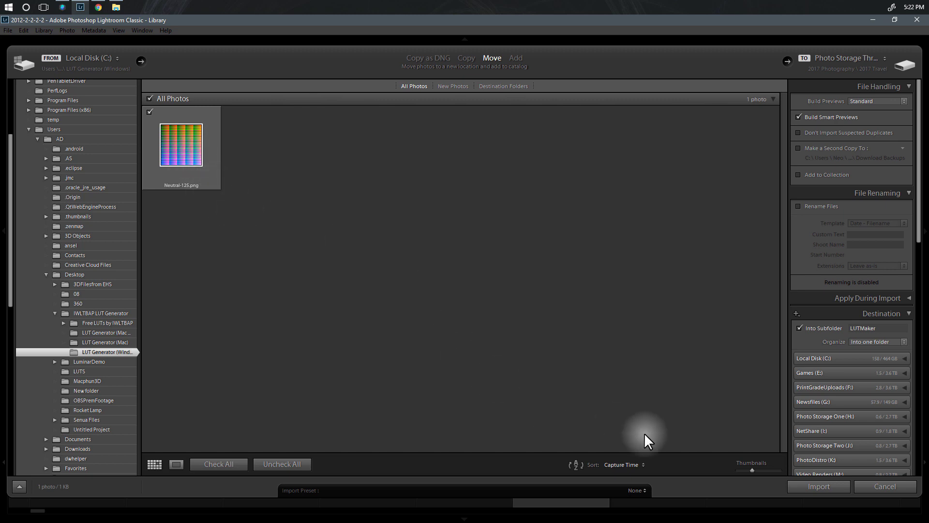
- Move-import Neutral-125.png into a new subfolder named LUTMaker2
drag(752, 469, 780, 470)
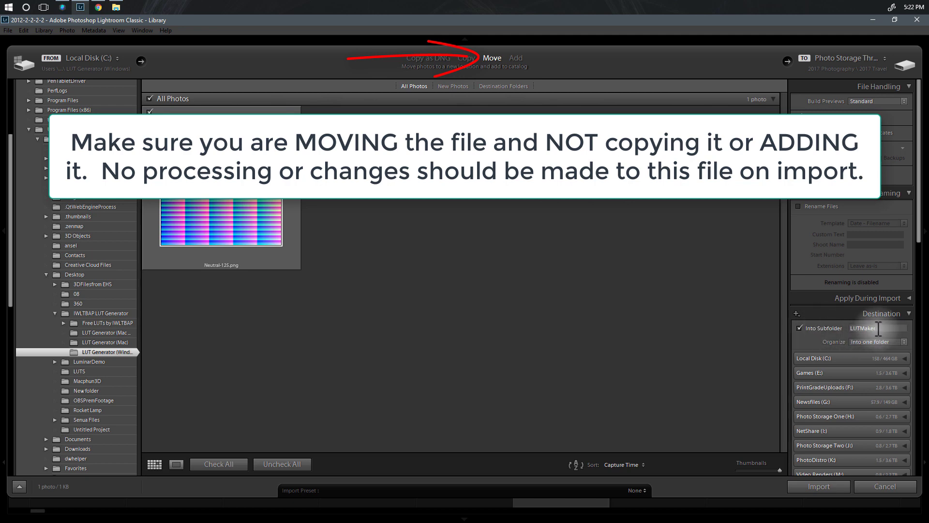
double_click(870, 329)
click(888, 328)
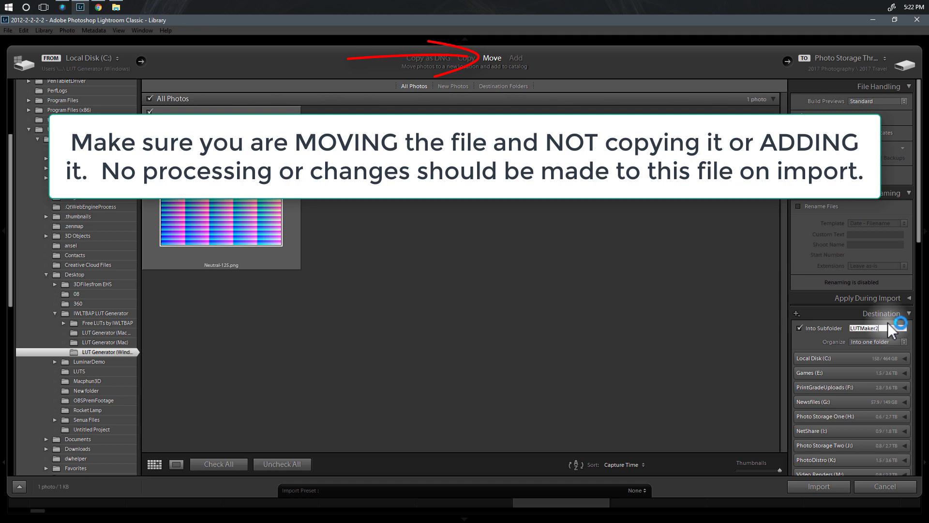
key(Return)
click(835, 484)
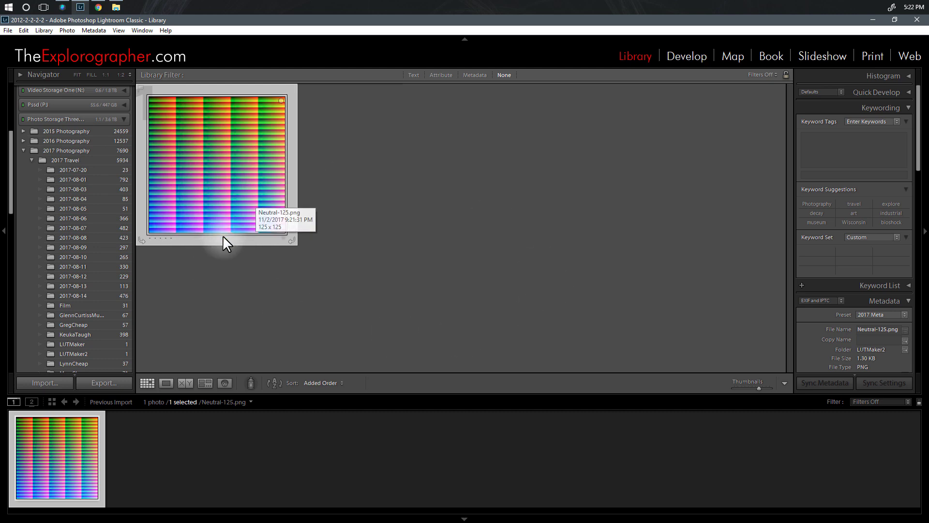
- In Develop, apply the ADWheeler ~ High Tension Fadeout preset to the Neutral-125.png grid
click(689, 48)
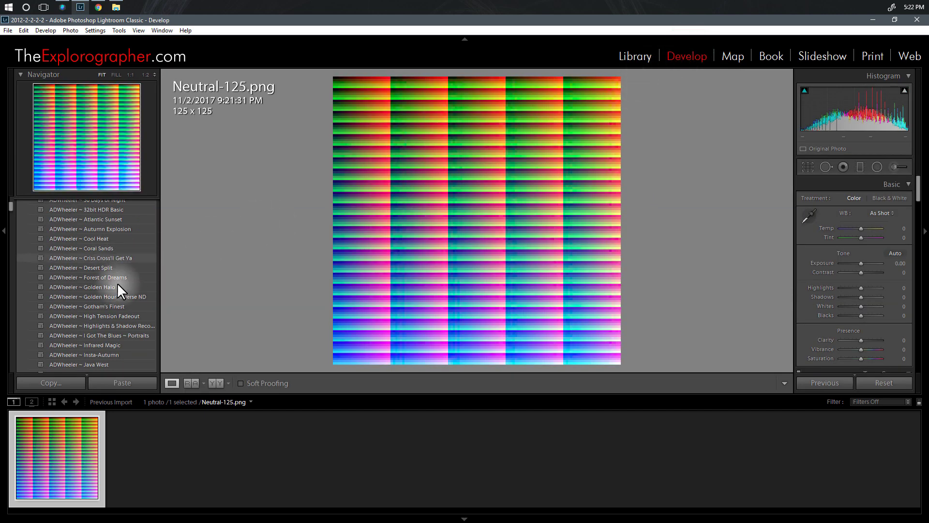
click(99, 315)
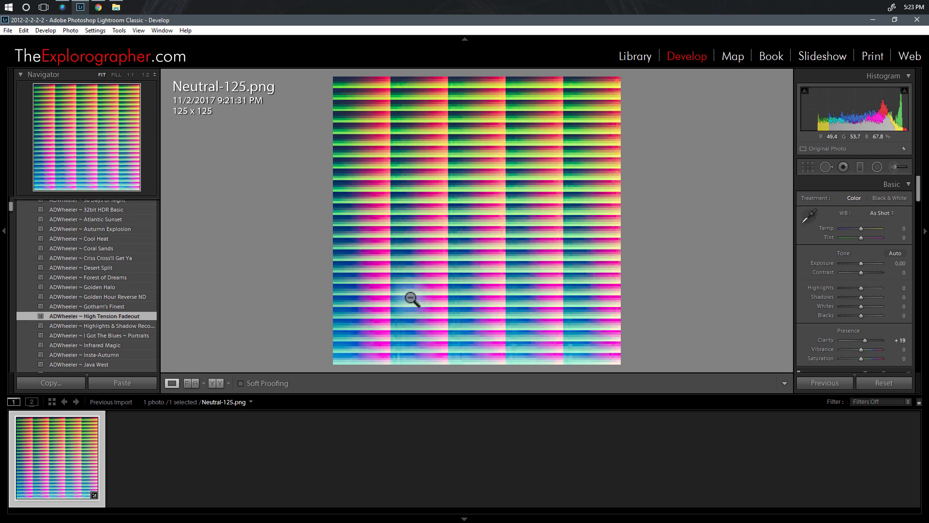
- From the Library, open Export and load the LUTSave export preset
click(637, 58)
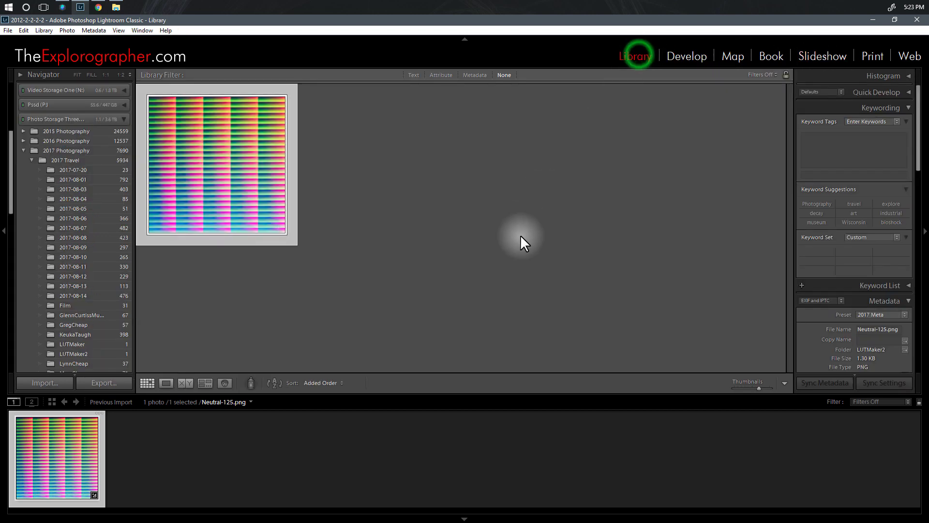
click(103, 381)
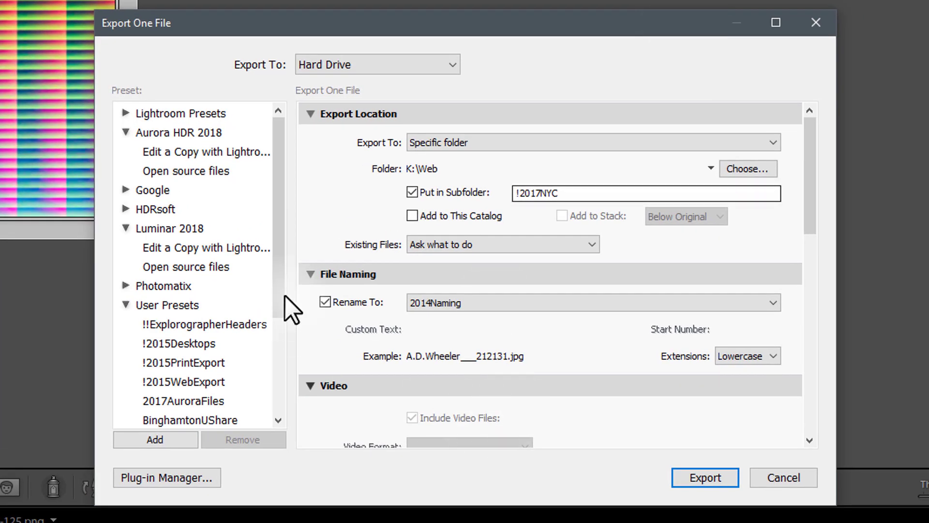
drag(274, 264, 284, 373)
click(162, 312)
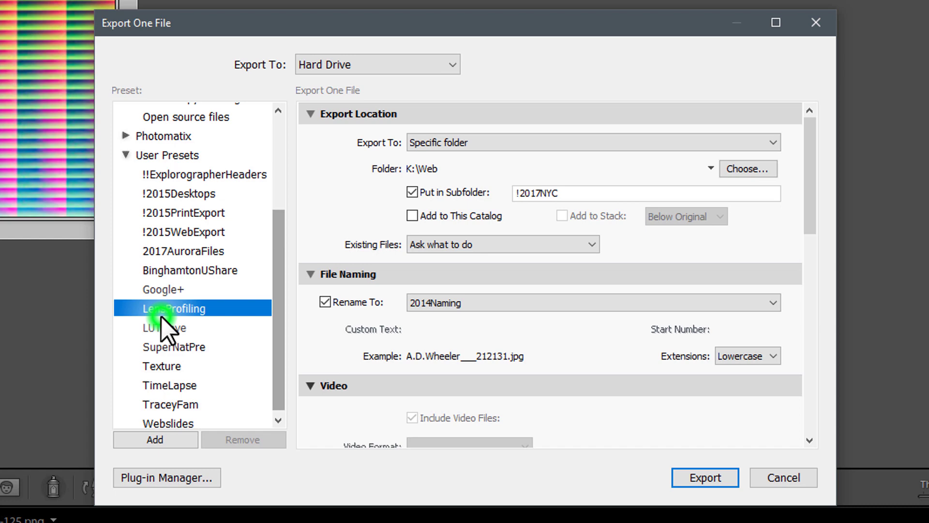
click(167, 328)
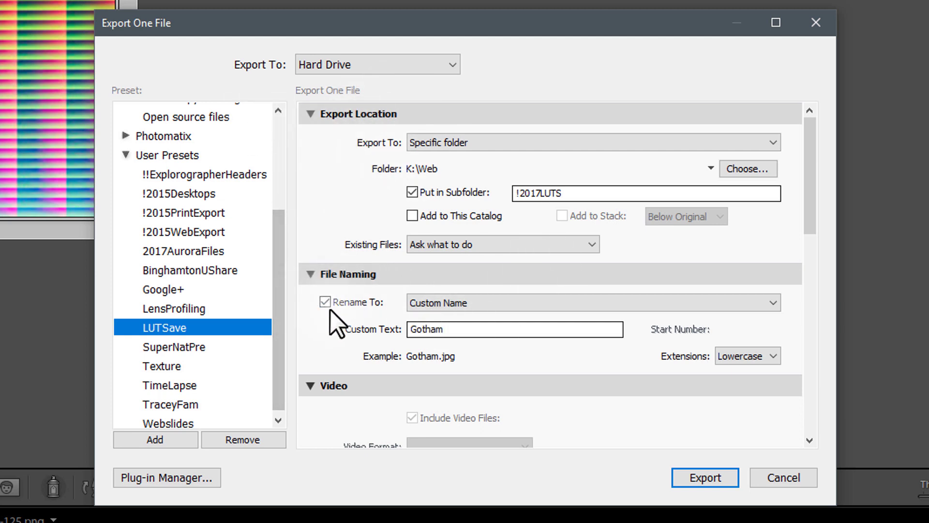
- Name the file High Tension Fade and export it as a quality-100 JPEG
double_click(449, 328)
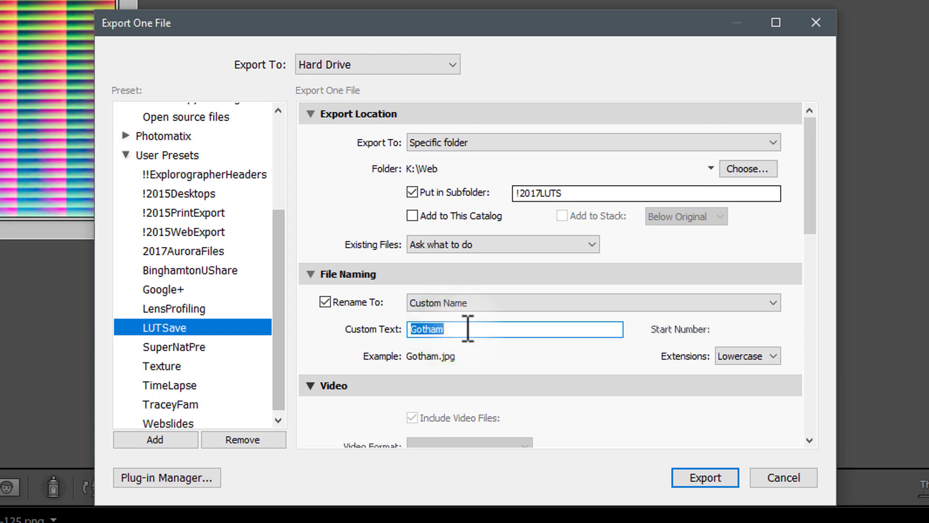
text(High Tension Fade)
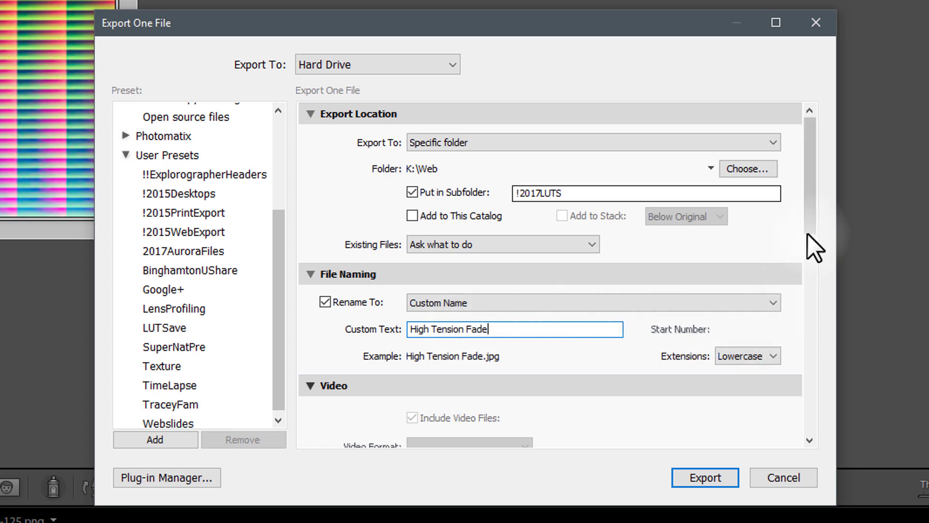
drag(813, 222, 784, 336)
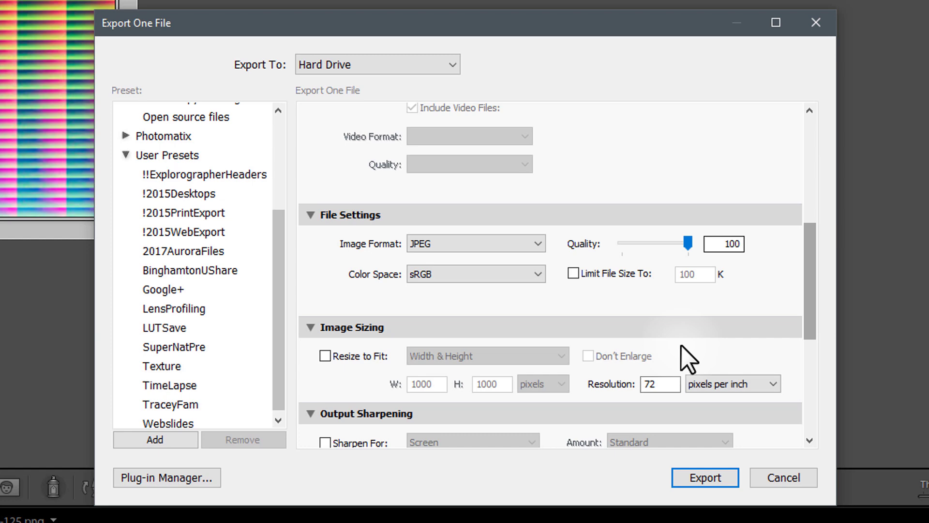
drag(813, 290, 819, 324)
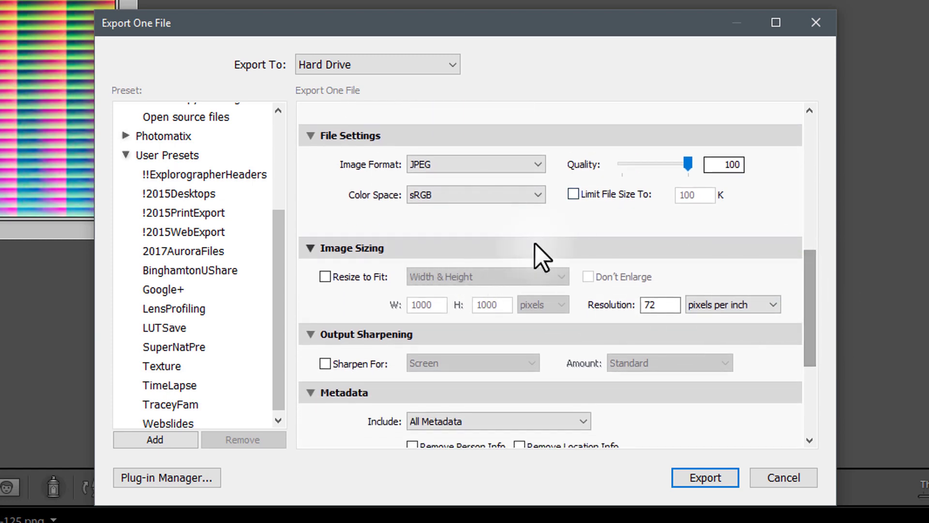
double_click(662, 305)
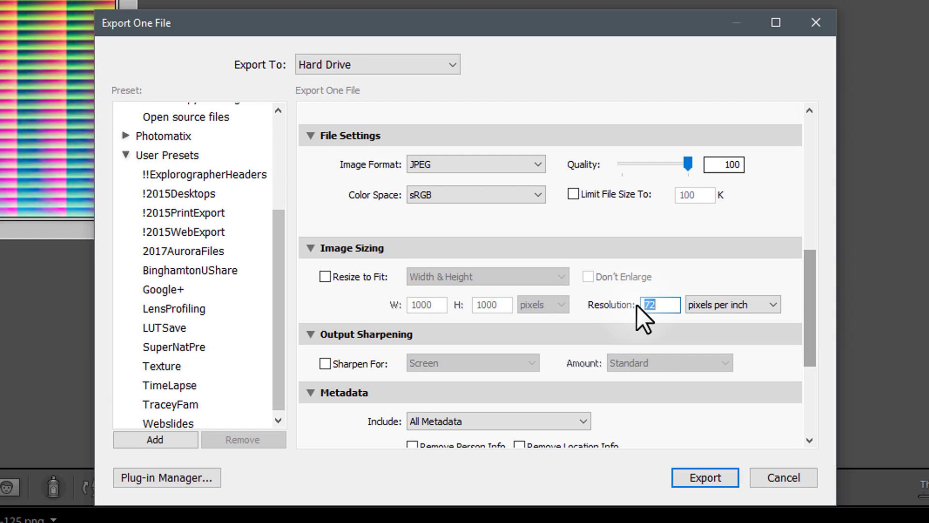
click(692, 478)
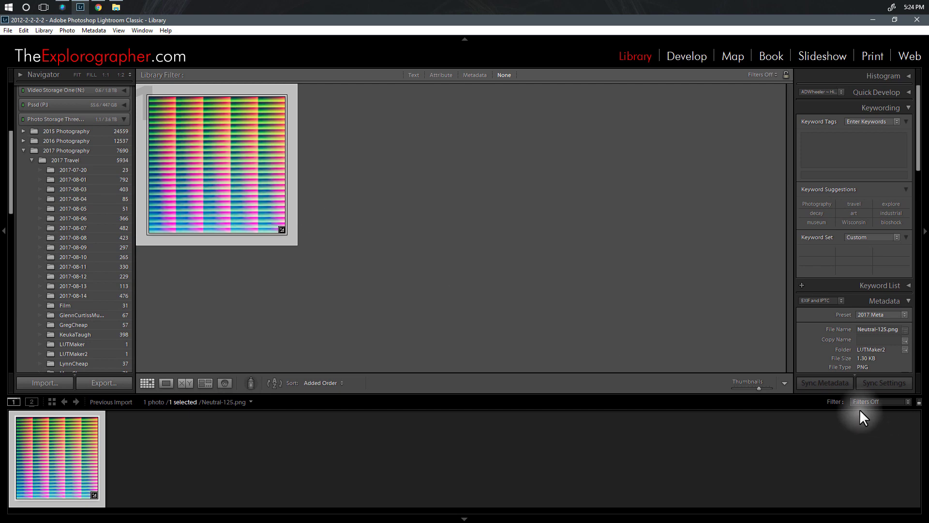
- Reset Neutral-125.png in Develop and apply the ADWheeler ~ Insta-Autumn preset instead
click(688, 54)
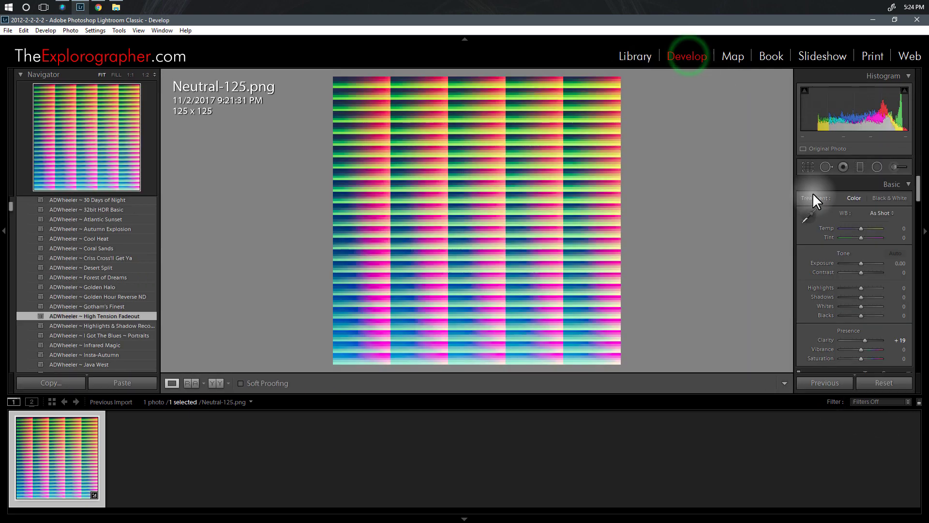
click(885, 383)
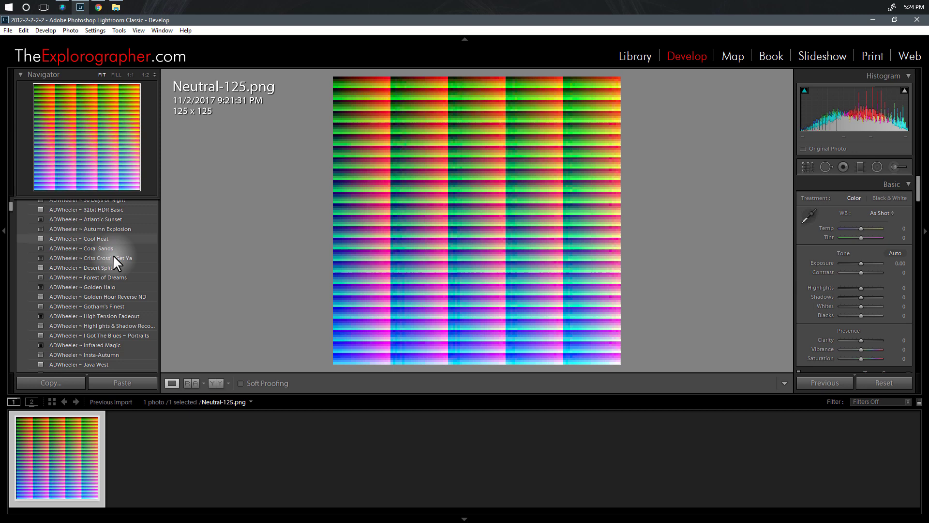
click(94, 356)
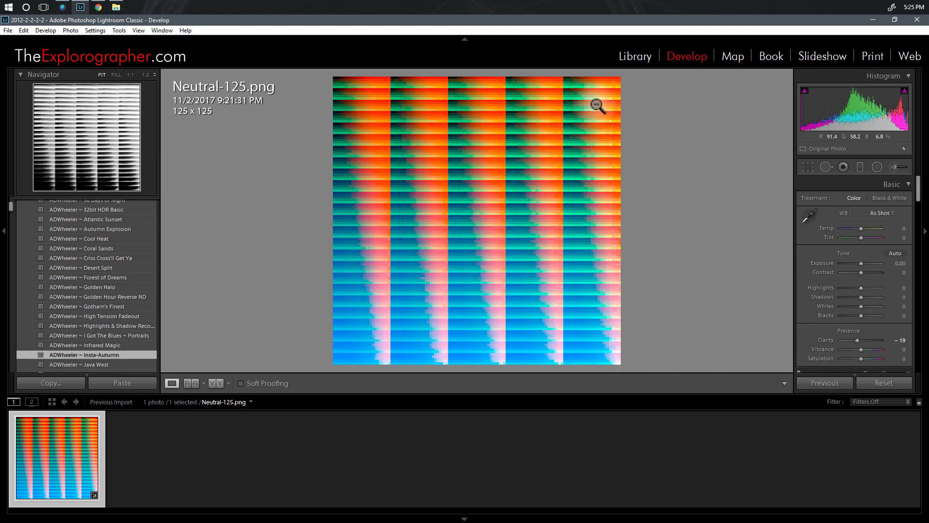
click(635, 55)
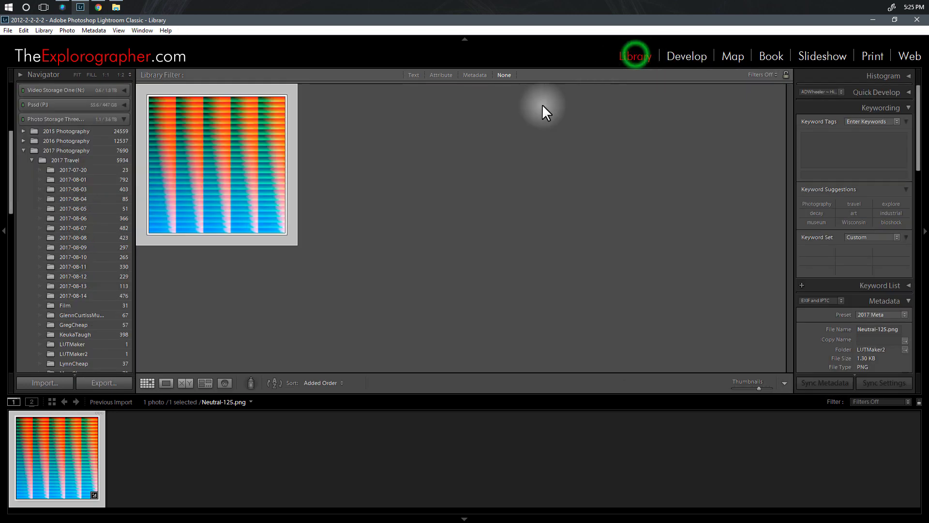
- Export the Insta-Autumn grid with the custom name InstaAutumn into !2017LUTS
click(102, 386)
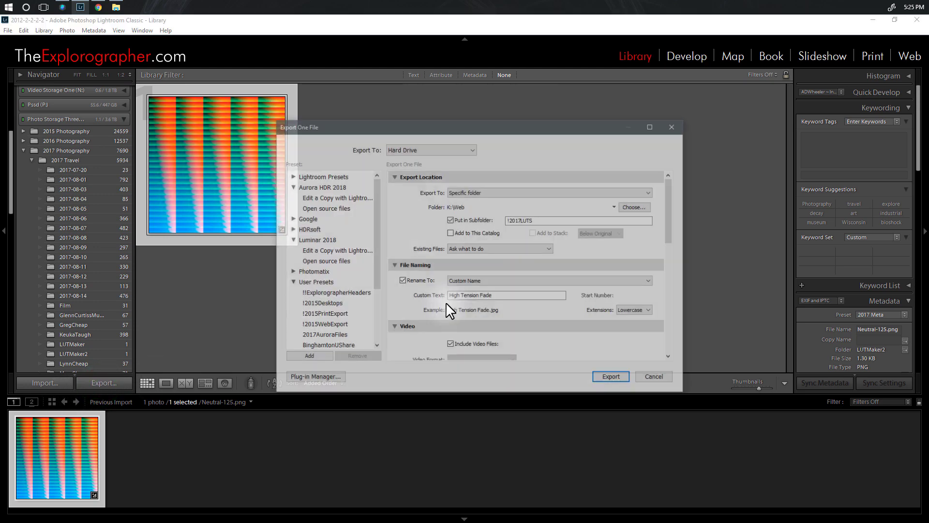
click(502, 295)
drag(502, 295, 441, 299)
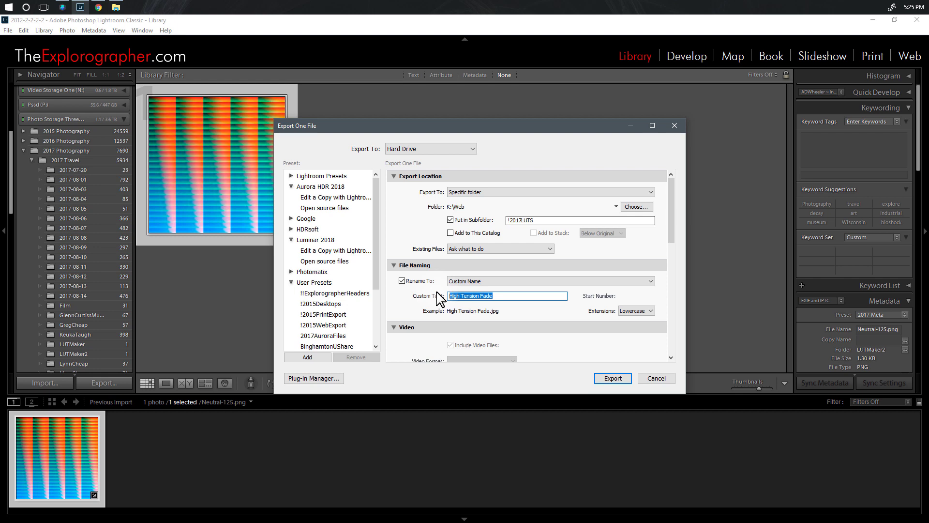
text(InstaAutumn)
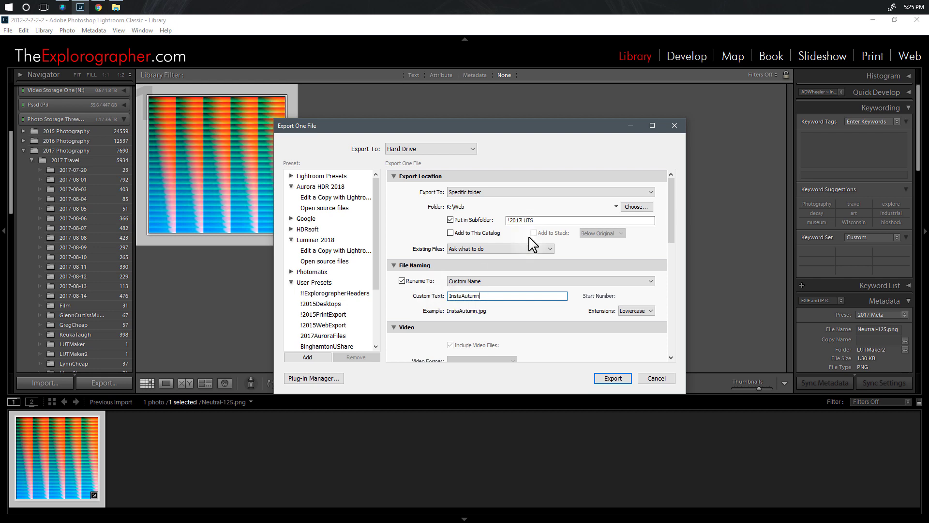
click(560, 281)
click(538, 285)
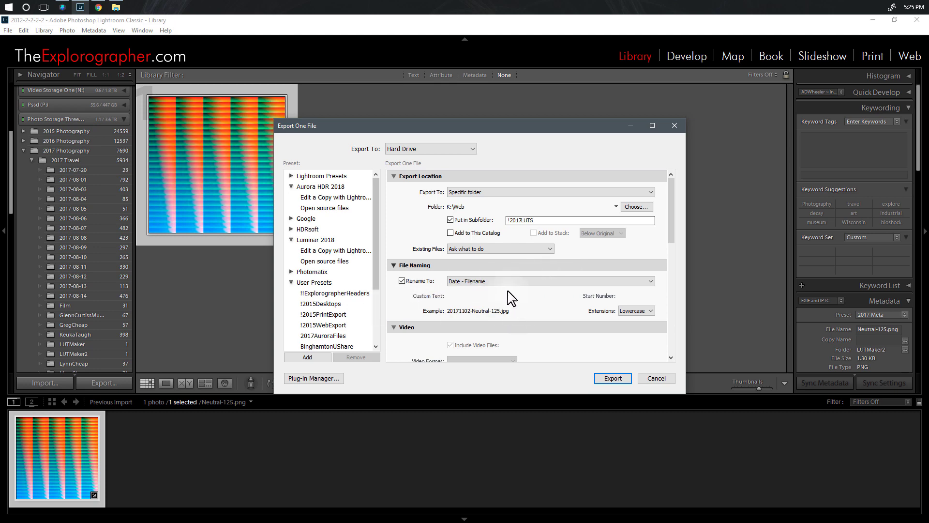
click(467, 281)
click(466, 286)
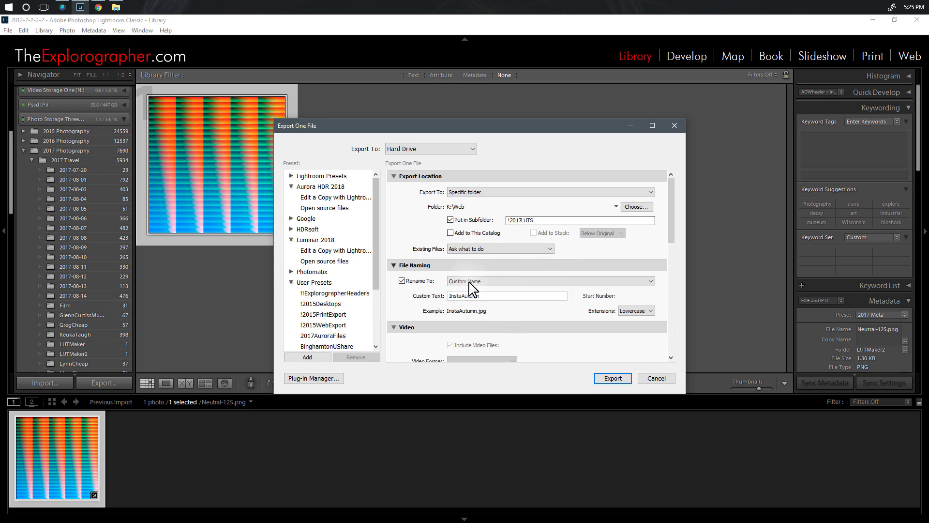
click(609, 378)
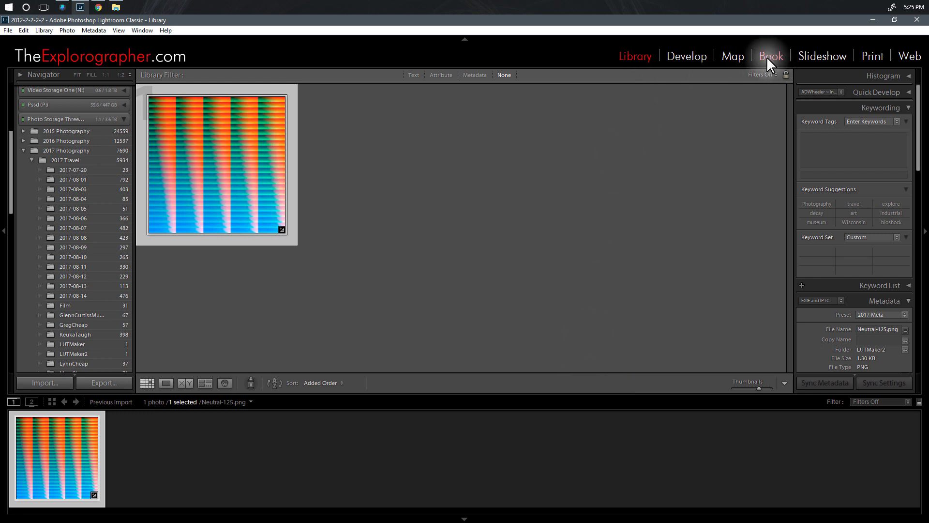
- Minimize Lightroom, launch IWLTBAP LUT Generator and start Convert to CUBE
click(876, 20)
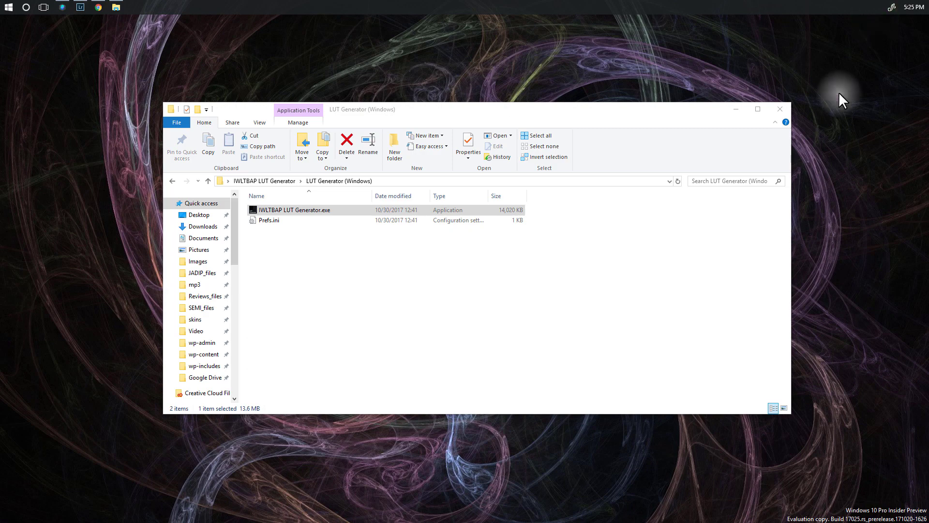
key(Return)
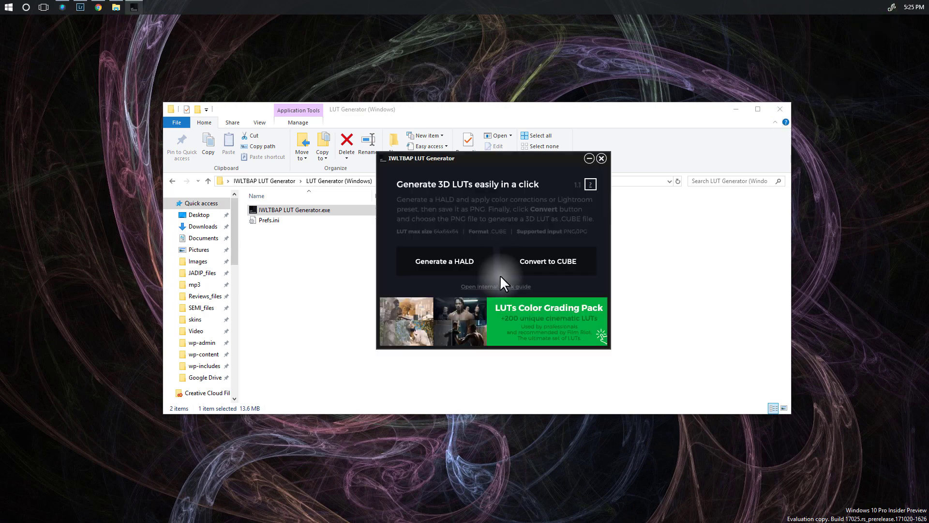
click(543, 261)
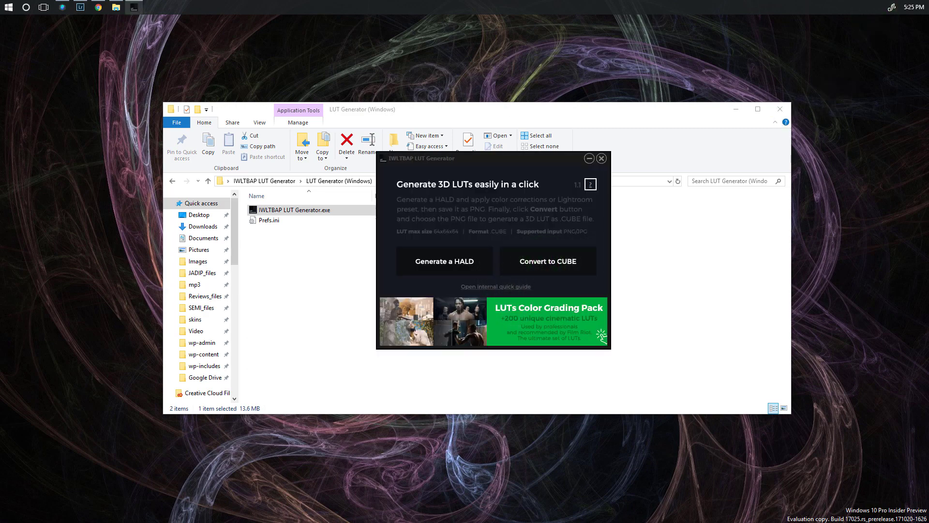
drag(481, 145, 429, 87)
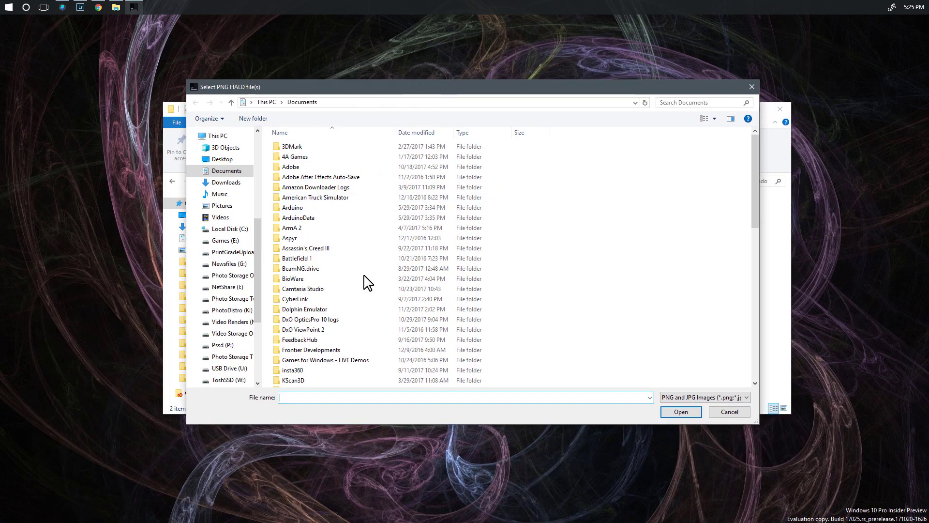
- Browse to the K:\Web\!2017LUTS folder on the PhotoDistro (K:) drive
click(226, 312)
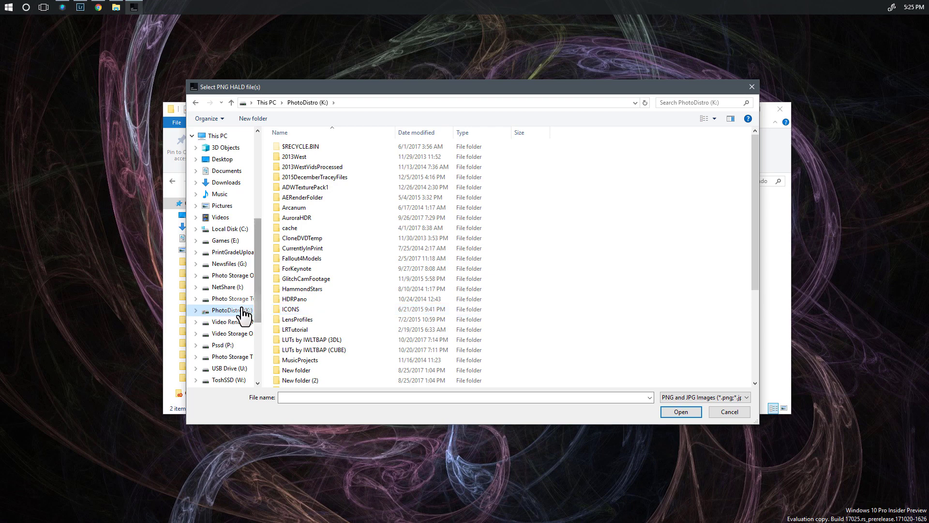
scroll(244, 315, down, 1)
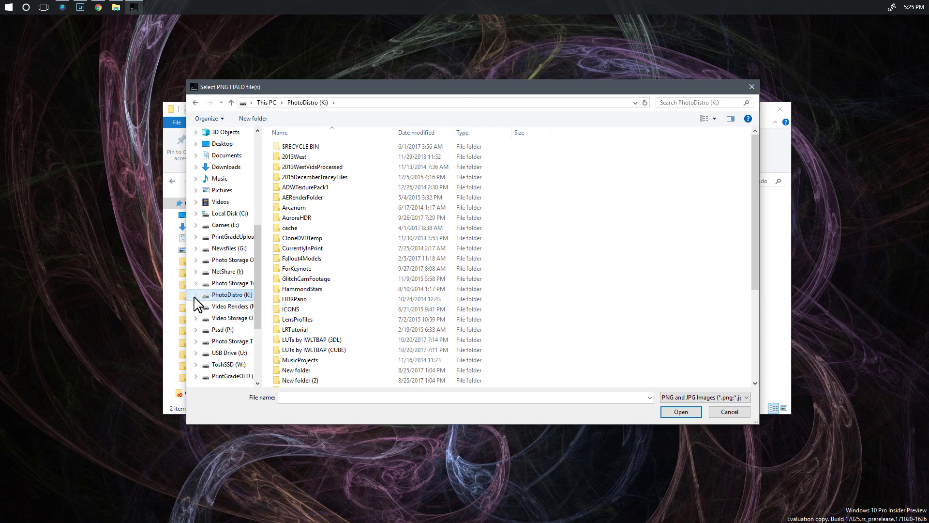
click(195, 296)
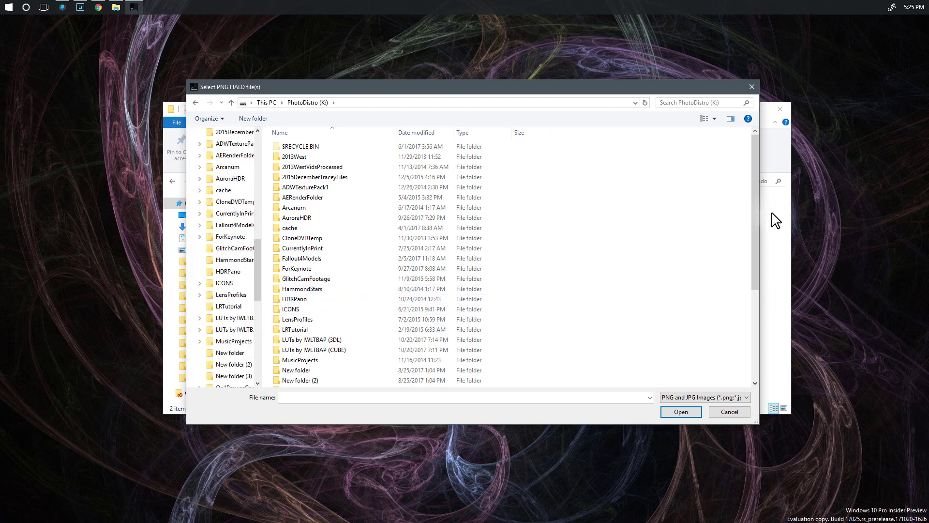
drag(755, 209, 755, 300)
double_click(308, 352)
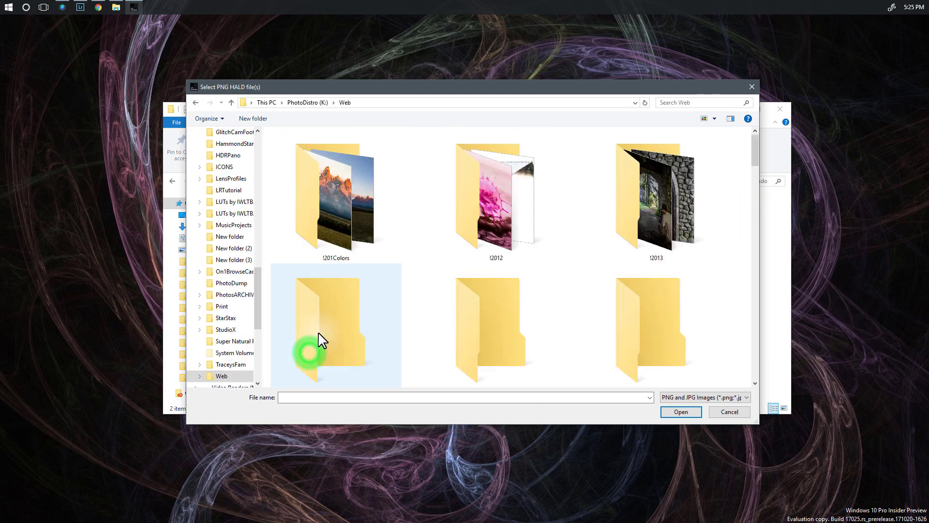
drag(757, 153, 767, 263)
click(678, 170)
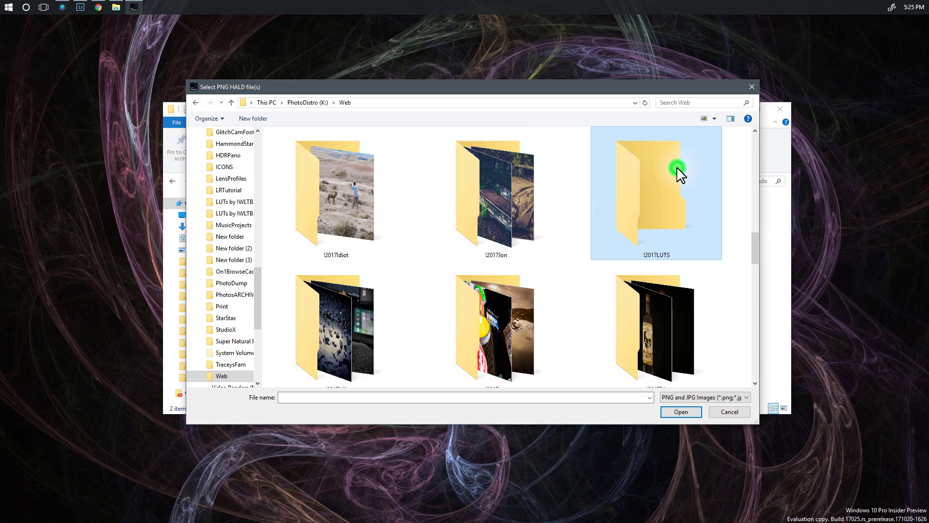
double_click(677, 169)
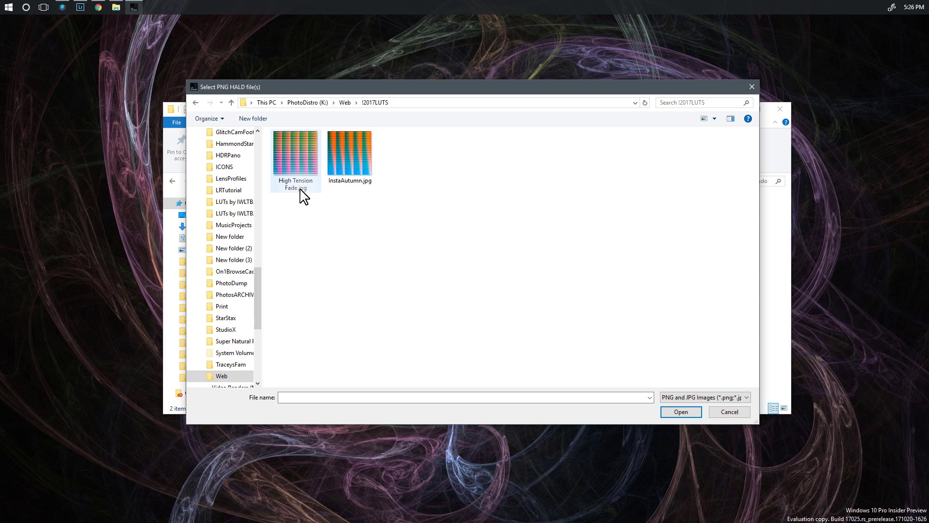
- Convert High Tension Fade.jpg and InstaAutumn.jpg to .CUBE LUTs and dismiss the confirmation
drag(414, 232, 308, 192)
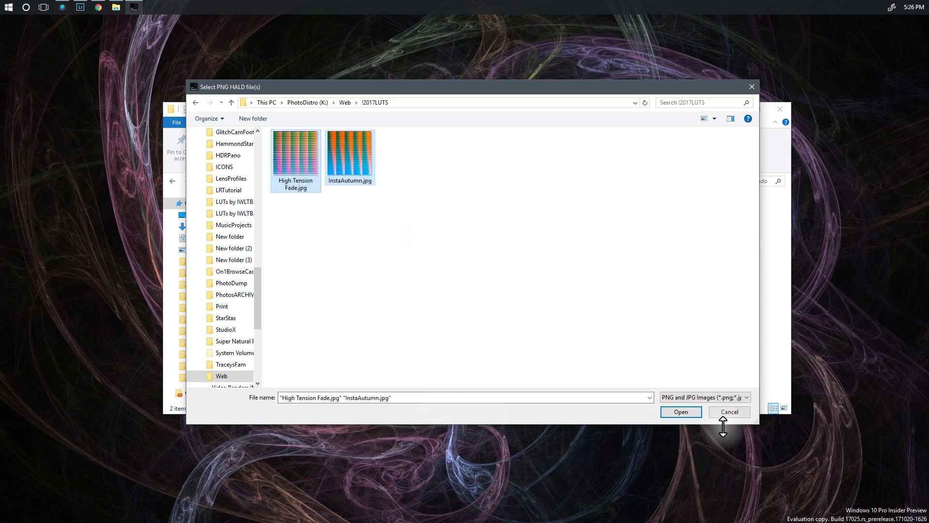
click(678, 412)
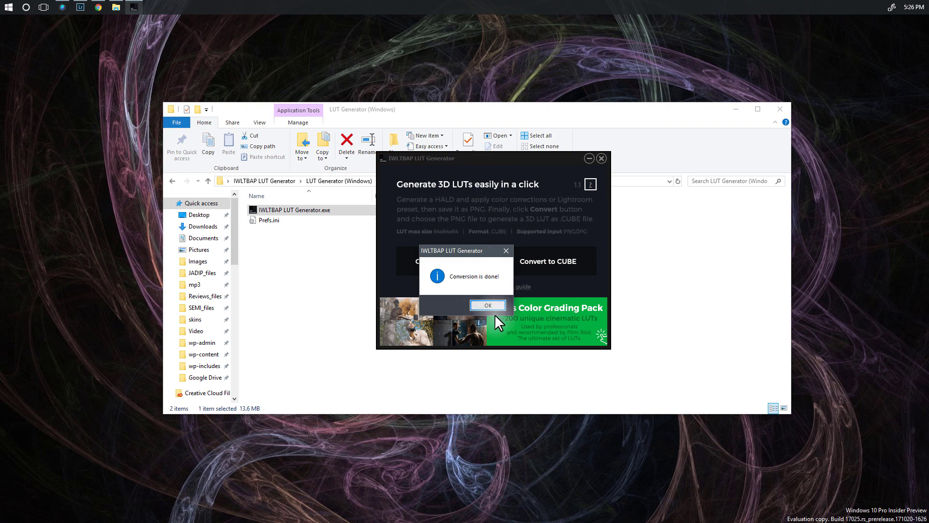
click(487, 305)
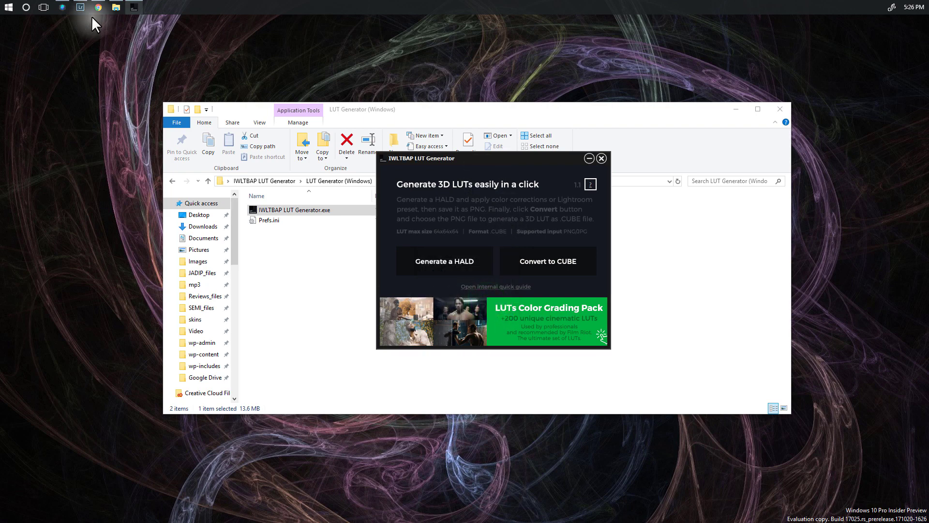
- Bring File Explorer forward to view High Tension Fade.cube and InstaAutumn.cube in !2017LUTS
click(115, 7)
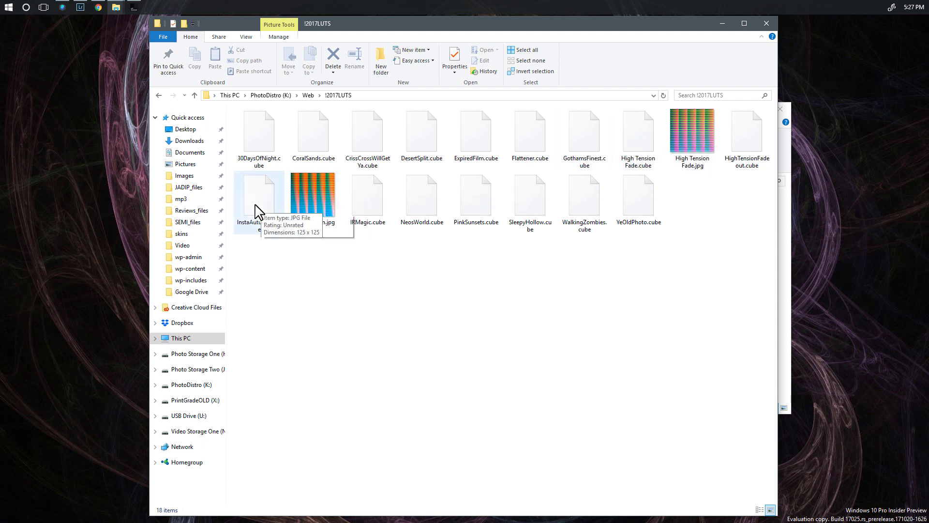
- In Luminar 2018's LUT Mapping filter, load High Tension Fade.cube onto the photo
click(62, 6)
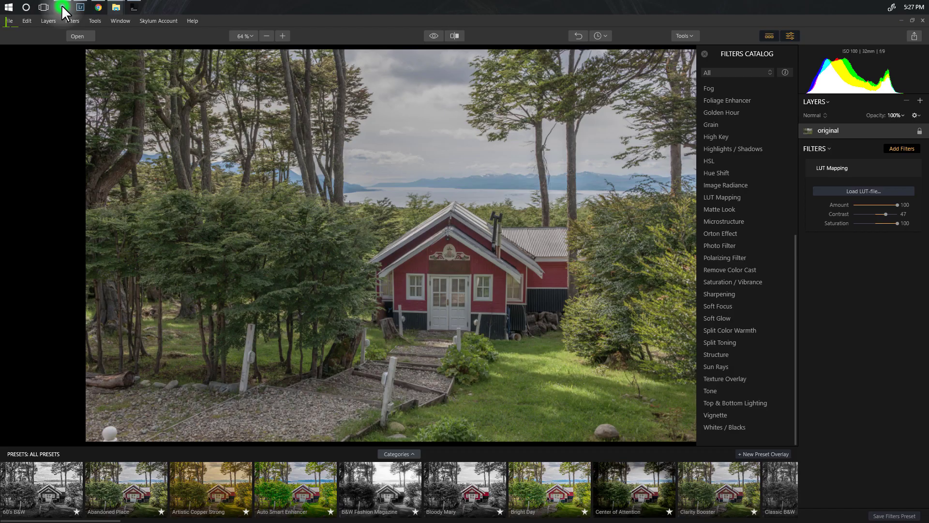
click(882, 191)
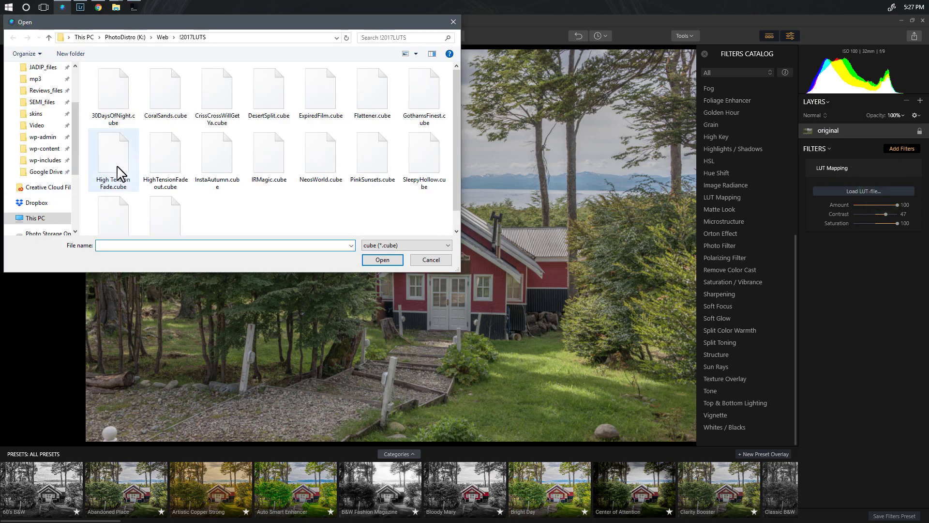
click(117, 167)
click(372, 261)
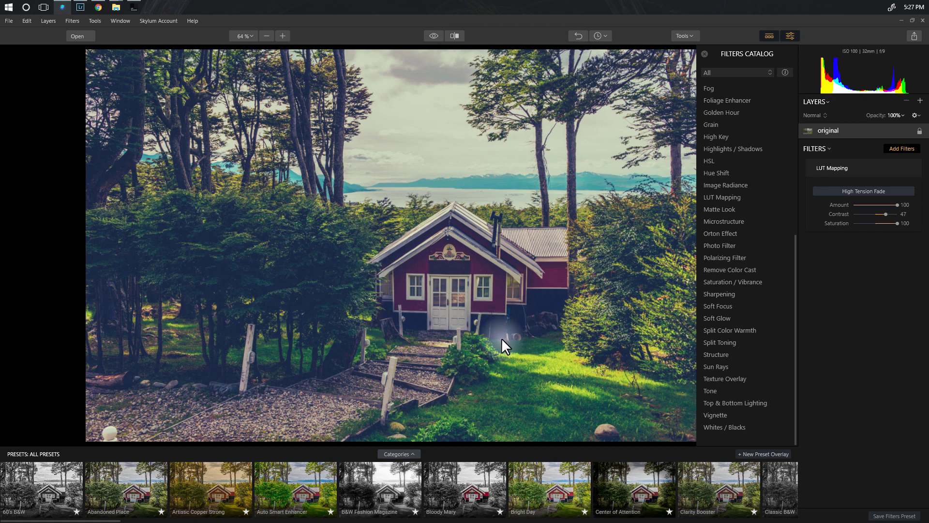
- Replace it with InstaAutumn.cube and lower the LUT's Saturation to -9
click(863, 192)
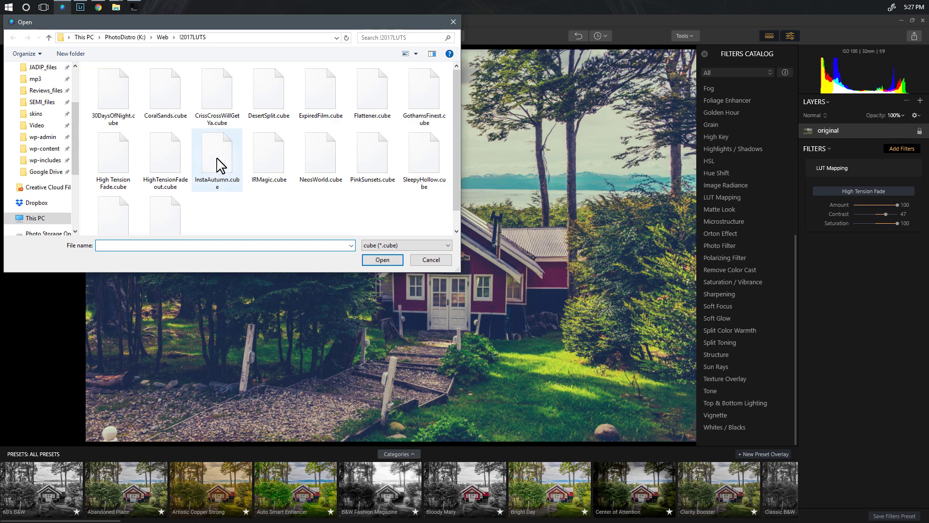
click(217, 163)
click(382, 259)
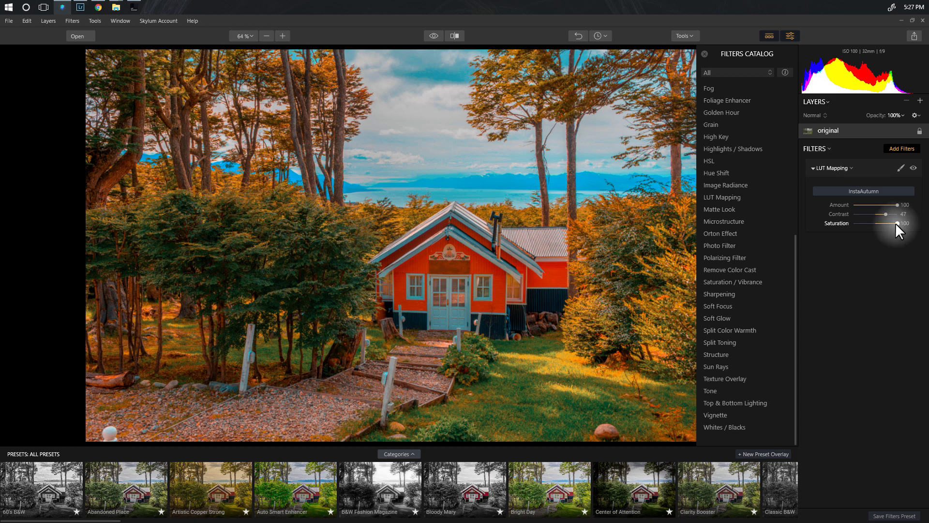
drag(896, 223, 875, 223)
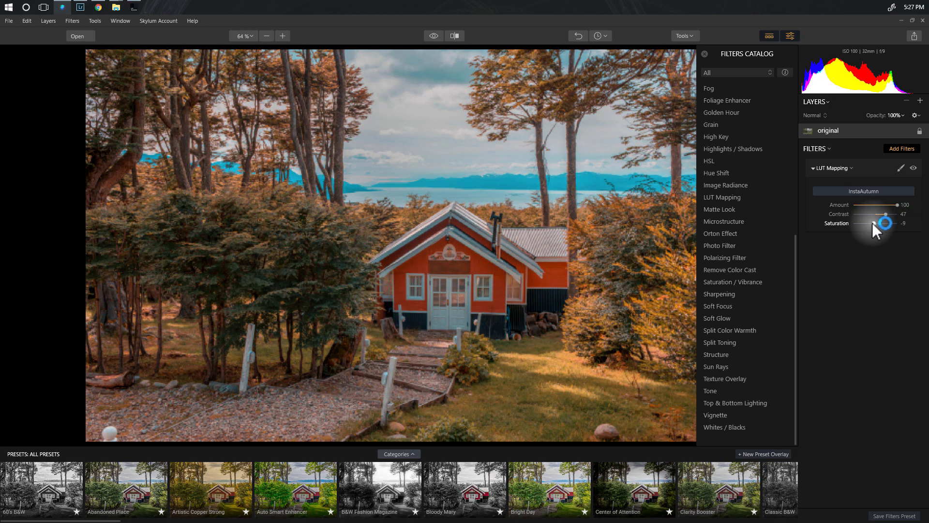